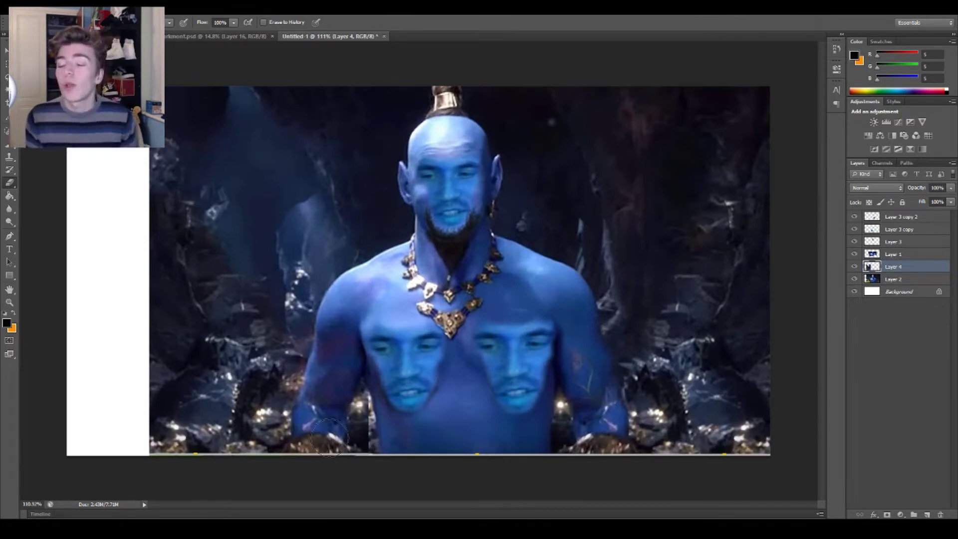
# Step: Erase the part of Layer 4 between the genie's lower arm and torso
pyautogui.moveTo(359, 392); pyautogui.dragTo(377, 455)
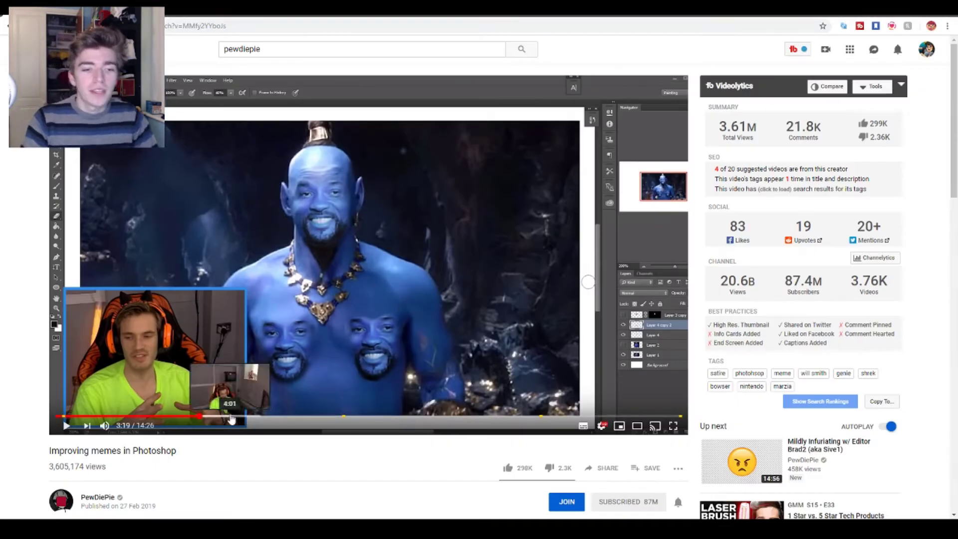
# Step: Switch to the browser and skim the "Improving memes in Photoshop" video up to the Shrek edit
pyautogui.moveTo(246, 416); pyautogui.dragTo(271, 417)
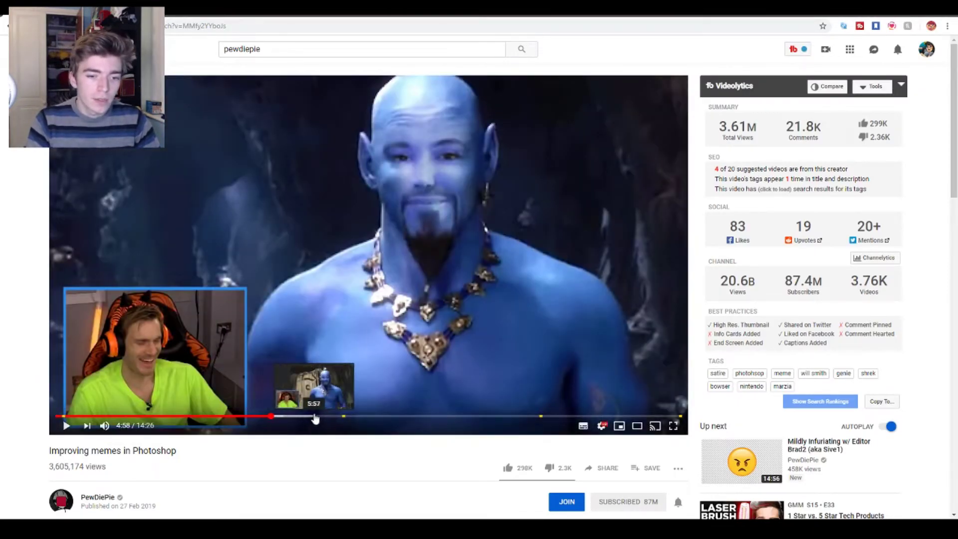
pyautogui.click(374, 417)
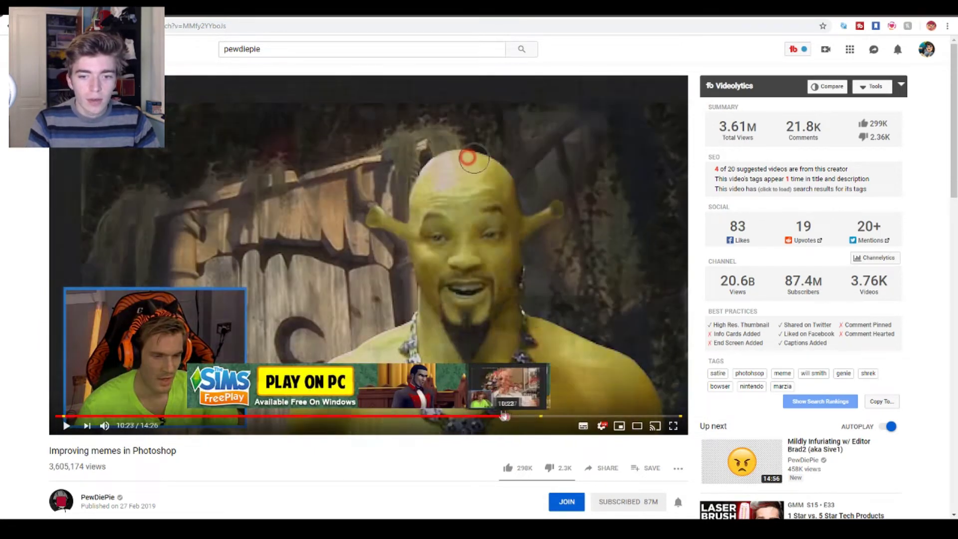
pyautogui.click(467, 415)
pyautogui.click(544, 371)
# Step: Bring a web photo of Shrek and Fiona into the Photoshop meme document and enlarge it to cover most of the canvas
pyautogui.hotkey('ctrl', 't')
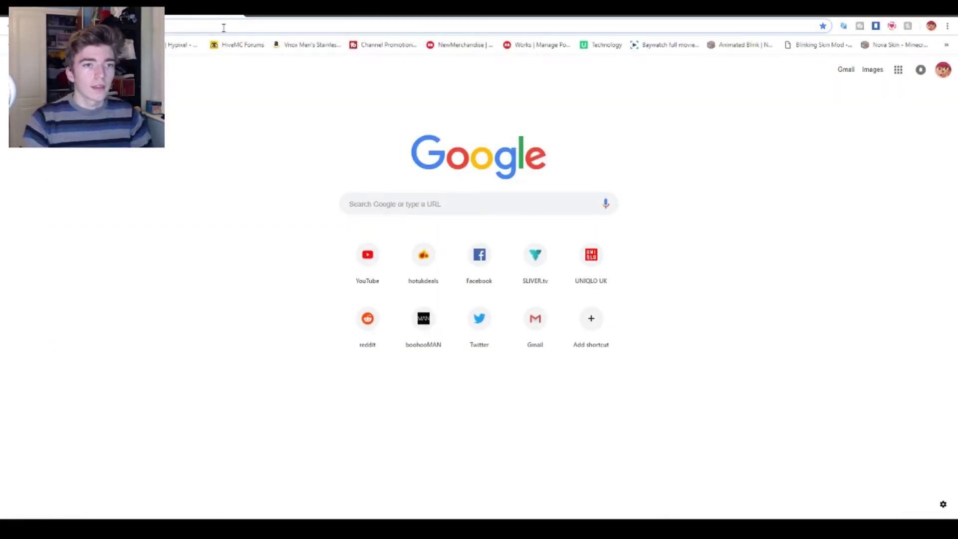
pyautogui.hotkey('ctrl', 'v')
pyautogui.press('Return')
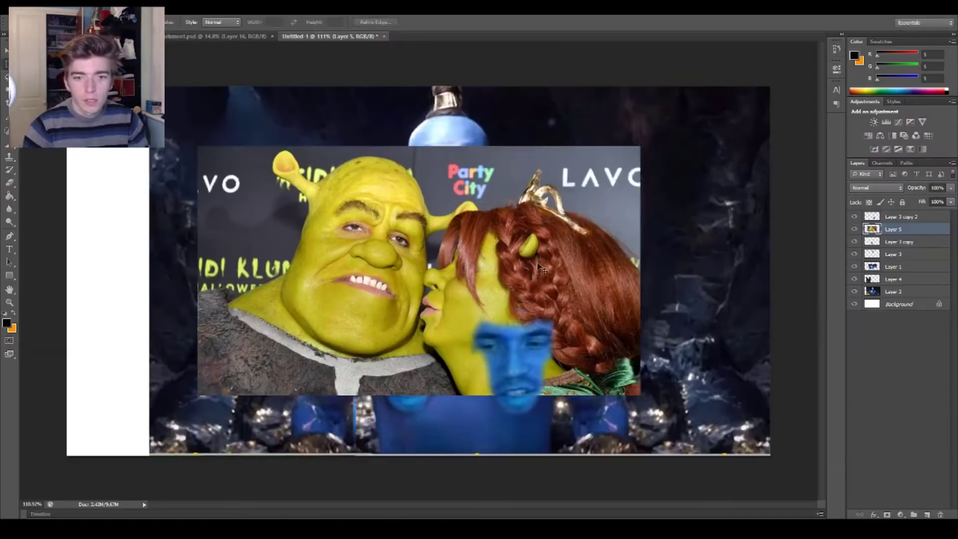
pyautogui.hotkey('ctrl', 't')
pyautogui.moveTo(577, 275); pyautogui.dragTo(502, 215)
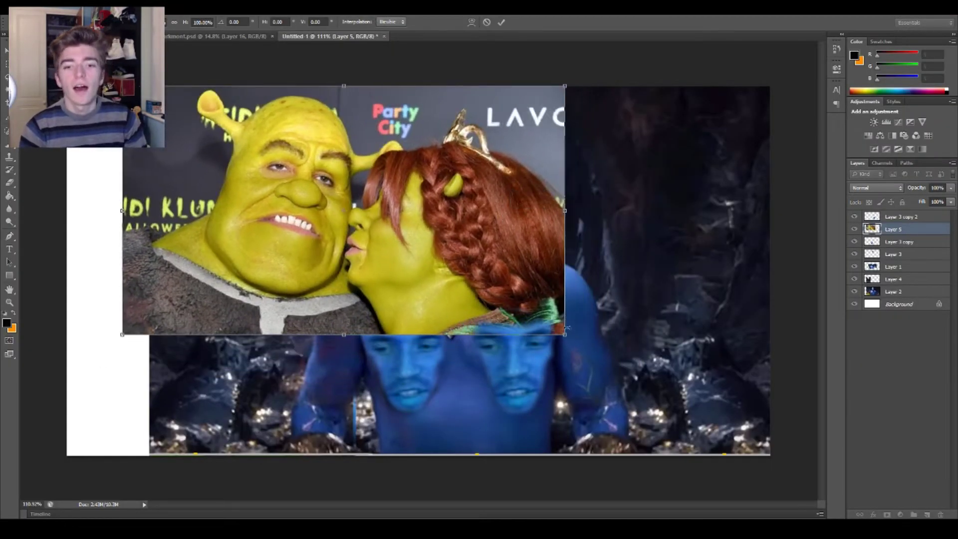
pyautogui.moveTo(567, 328); pyautogui.dragTo(783, 460)
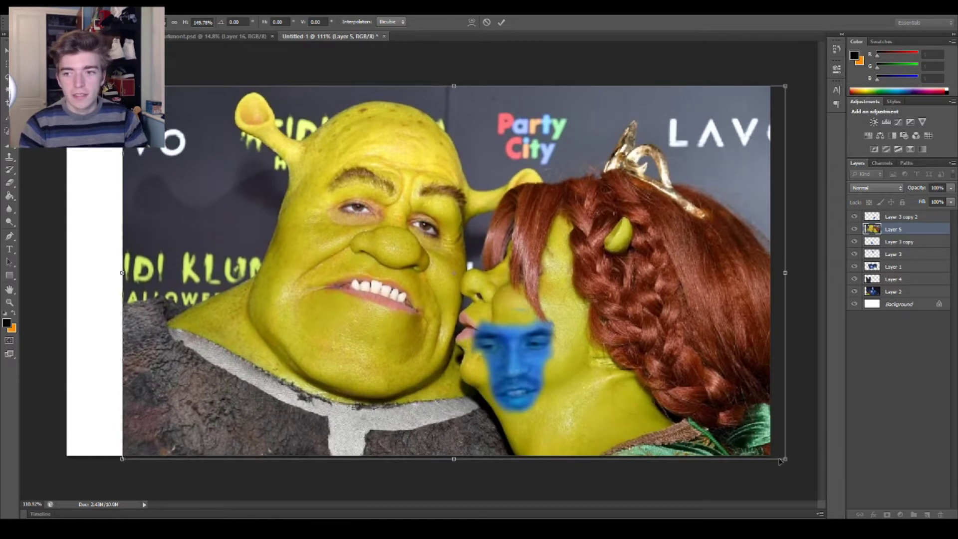
pyautogui.press('Return')
# Step: Duplicate the Layer 3 copy 2 face and restack the layers so the Shrek photo lies directly beneath the duplicate
pyautogui.click(931, 216)
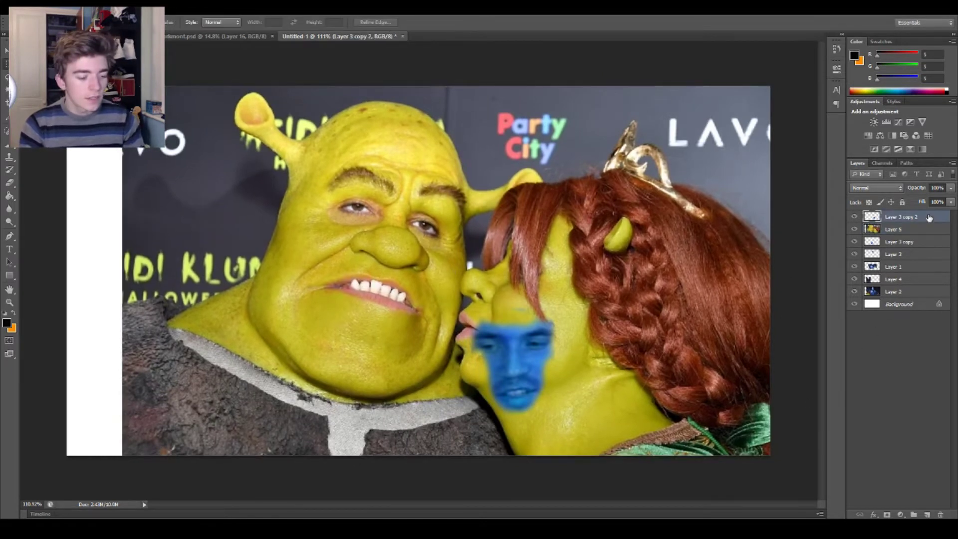
pyautogui.hotkey('ctrl', 'j')
pyautogui.moveTo(908, 241); pyautogui.dragTo(910, 245)
pyautogui.click(905, 219)
# Step: Enlarge, rotate and position the duplicated blue face over Shrek's face
pyautogui.hotkey('ctrl', 't')
pyautogui.moveTo(564, 416); pyautogui.dragTo(501, 372)
pyautogui.moveTo(463, 343); pyautogui.dragTo(436, 335)
pyautogui.moveTo(536, 287); pyautogui.dragTo(547, 336)
pyautogui.press('Return')
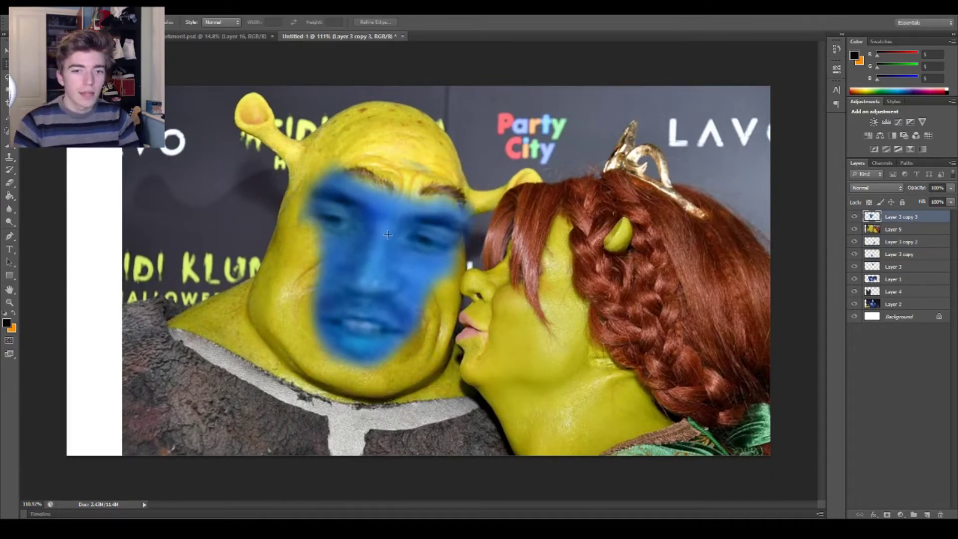
# Step: Recolour the duplicated face from blue to green by lowering its hue with Hue/Saturation
pyautogui.click(66, 9)
pyautogui.moveTo(100, 32)
pyautogui.click(208, 84)
pyautogui.moveTo(160, 123); pyautogui.dragTo(139, 123)
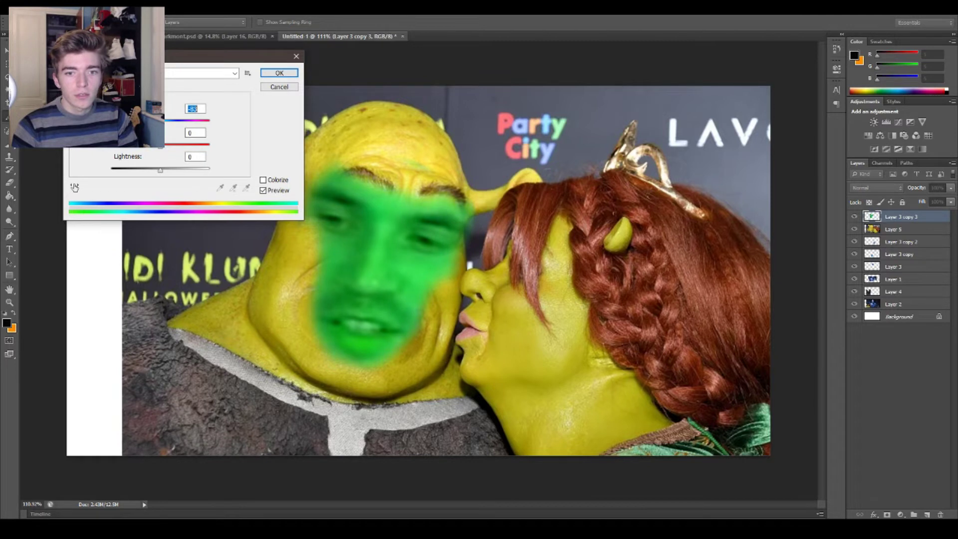
pyautogui.press('Down')
pyautogui.press('Down')
pyautogui.press('Down')
pyautogui.press('Down')
pyautogui.press('Down')
pyautogui.press('Down')
pyautogui.press('Down')
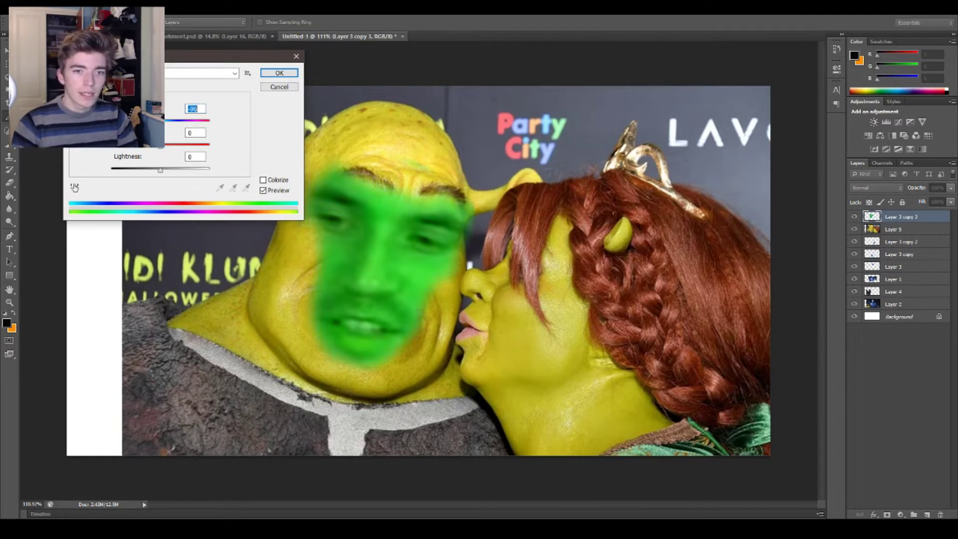
pyautogui.press('Down')
pyautogui.press('Down')
pyautogui.press('Down')
pyautogui.press('Down')
pyautogui.press('Down')
pyautogui.press('Down')
pyautogui.press('Down')
pyautogui.press('Down')
pyautogui.press('Down')
pyautogui.press('Down')
pyautogui.press('Down')
pyautogui.press('Down')
pyautogui.press('Down')
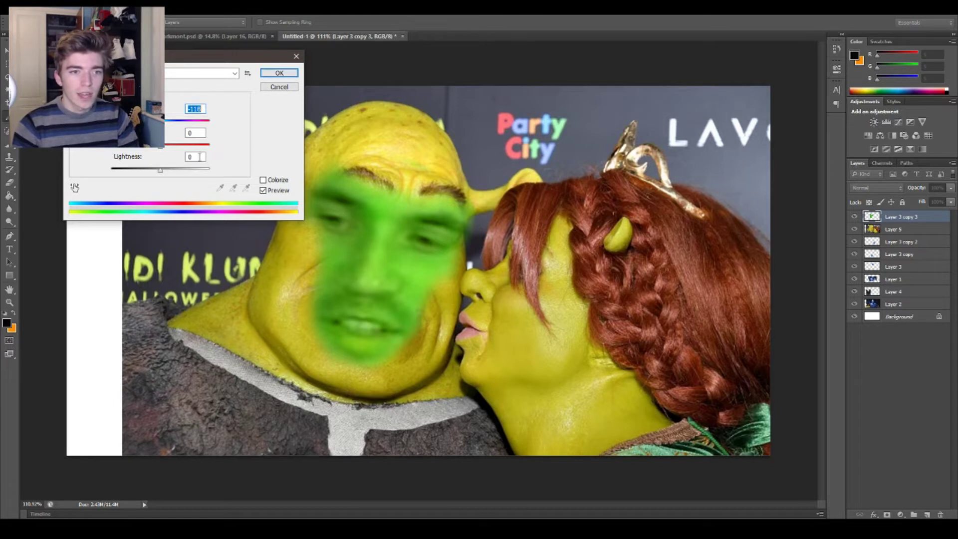
pyautogui.click(279, 73)
# Step: Erase the upper edge of the green face around Shrek's eyebrows and eyes
pyautogui.press('e')
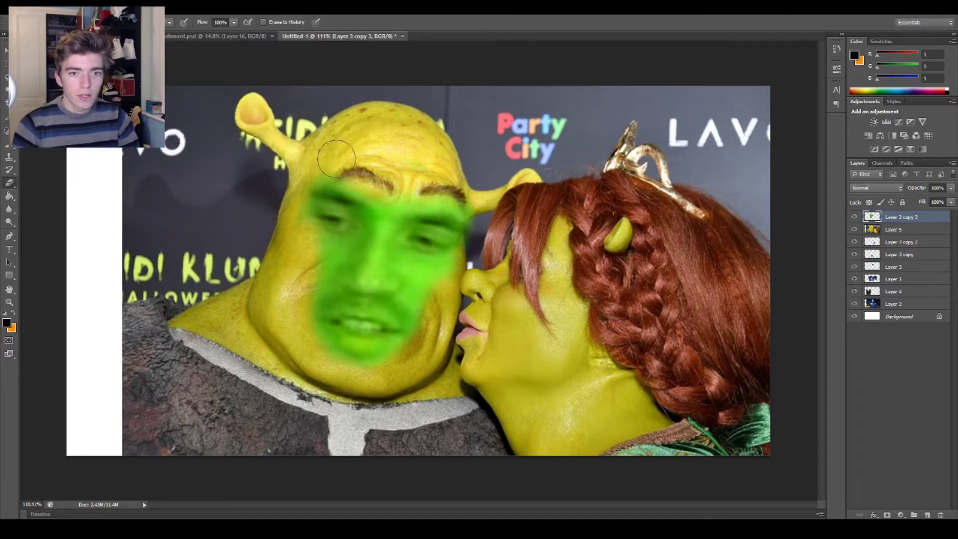
pyautogui.moveTo(454, 190); pyautogui.dragTo(432, 206)
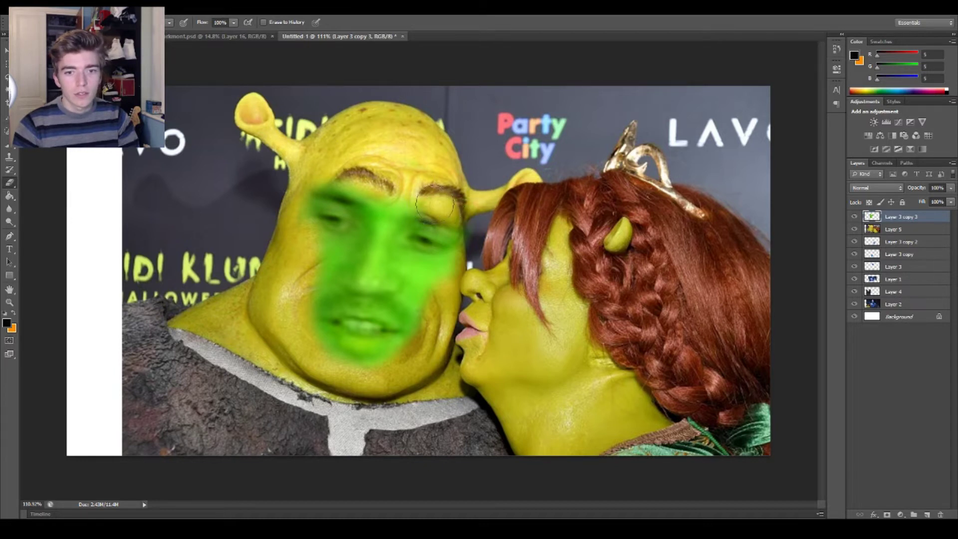
pyautogui.moveTo(468, 232)
pyautogui.mouseDown()
pyautogui.moveTo(434, 213)
pyautogui.moveTo(309, 187)
pyautogui.mouseUp()
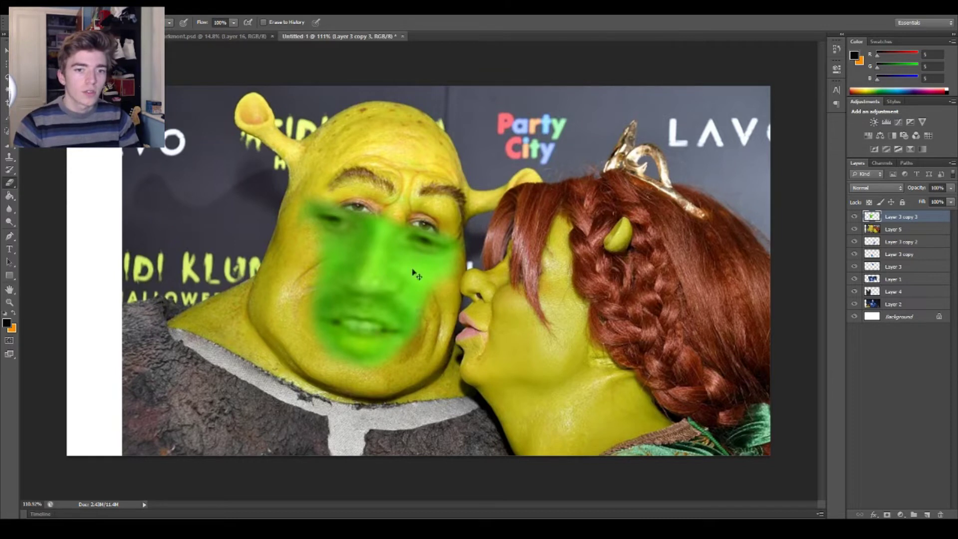
# Step: Move the green face up over Shrek's features and distort its corners to match the tilt of his head
pyautogui.hotkey('ctrl', 't')
pyautogui.moveTo(415, 273); pyautogui.dragTo(443, 250)
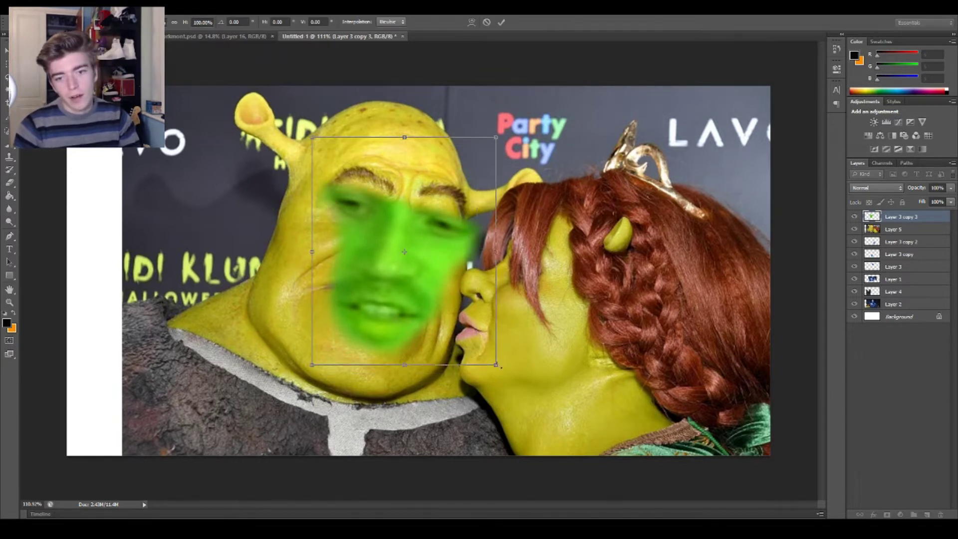
pyautogui.moveTo(496, 365); pyautogui.dragTo(449, 375)
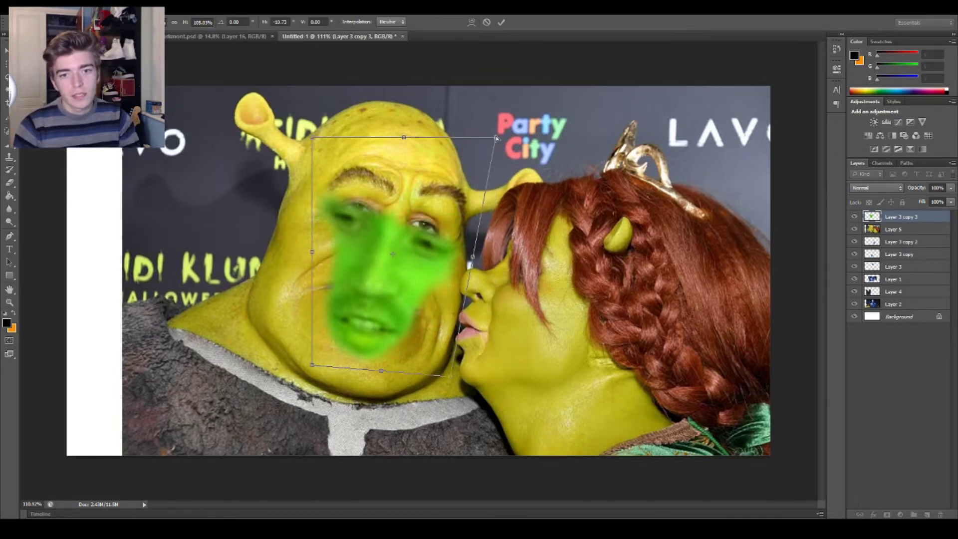
pyautogui.moveTo(496, 138); pyautogui.dragTo(498, 115)
pyautogui.moveTo(313, 135); pyautogui.dragTo(325, 121)
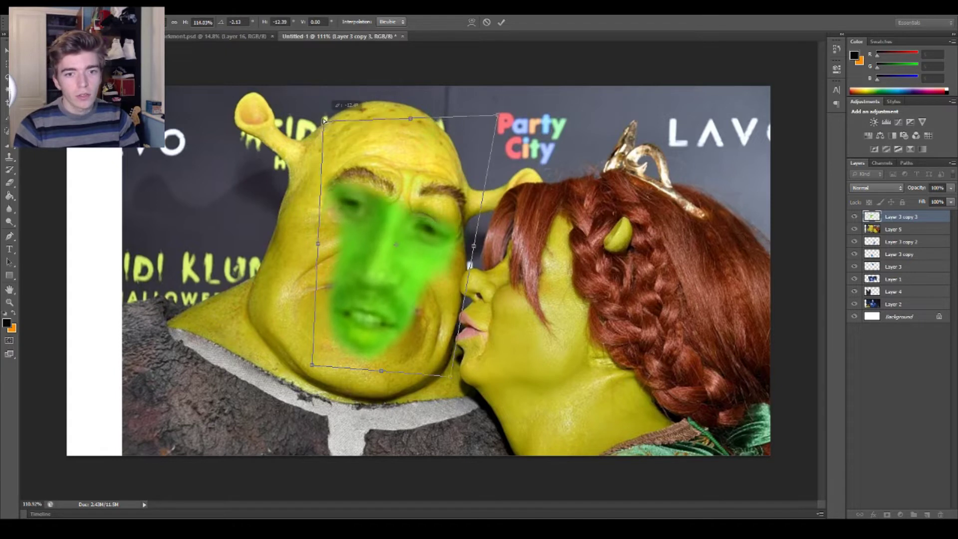
pyautogui.moveTo(498, 117); pyautogui.dragTo(503, 92)
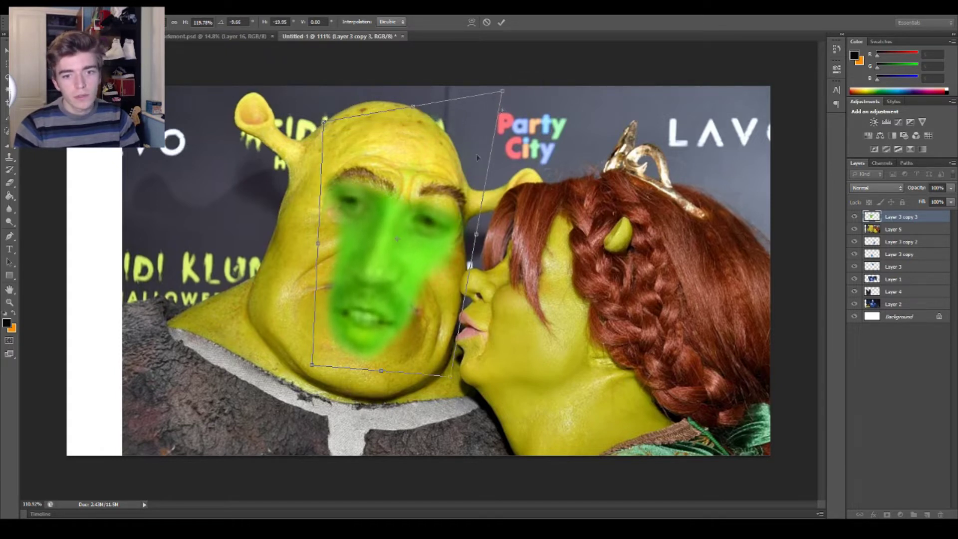
pyautogui.moveTo(312, 365); pyautogui.dragTo(298, 367)
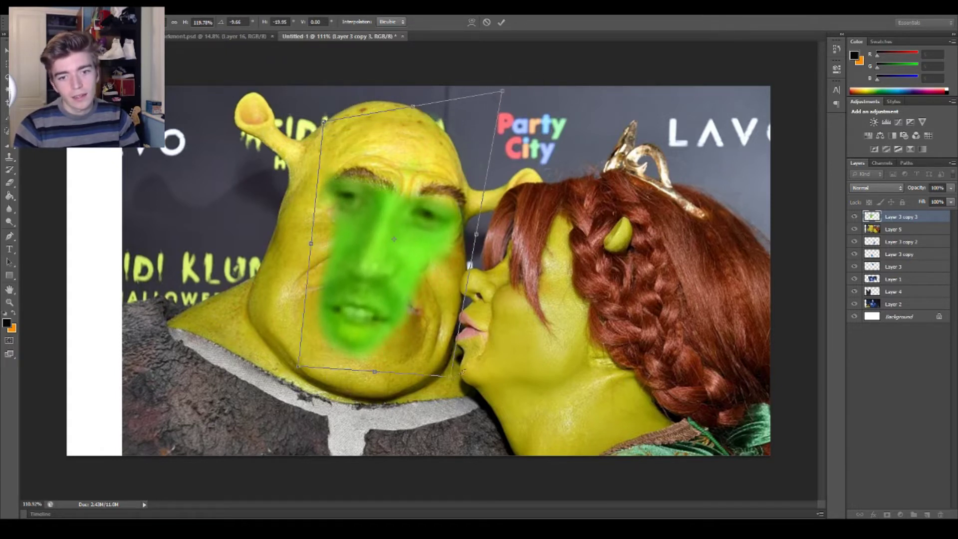
pyautogui.moveTo(450, 381)
pyautogui.mouseDown()
pyautogui.moveTo(472, 389)
pyautogui.moveTo(464, 392)
pyautogui.mouseUp()
pyautogui.click(501, 22)
pyautogui.hotkey('ctrl', 't')
pyautogui.moveTo(311, 372); pyautogui.dragTo(292, 385)
pyautogui.moveTo(492, 374); pyautogui.dragTo(504, 382)
pyautogui.moveTo(435, 338); pyautogui.dragTo(617, 361)
pyautogui.click(486, 22)
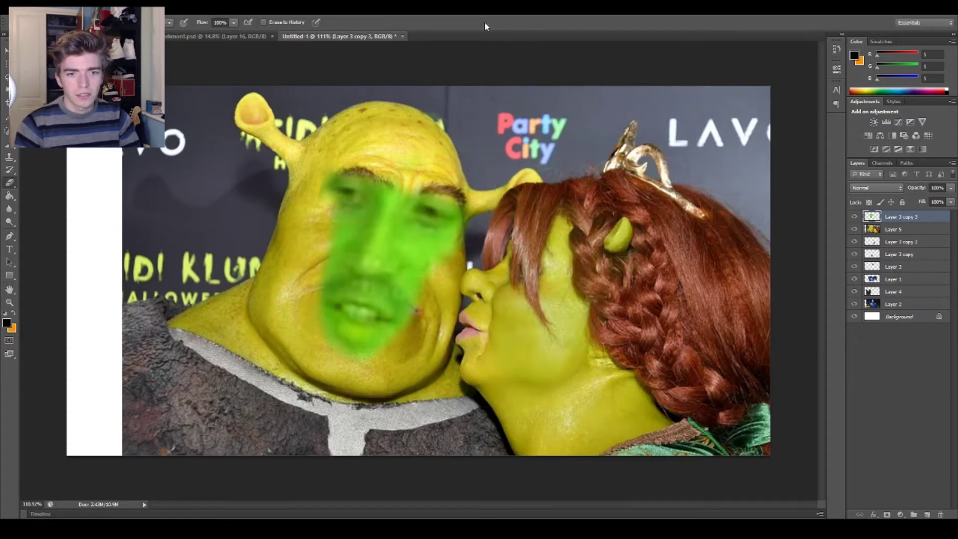
pyautogui.moveTo(454, 263); pyautogui.dragTo(419, 294)
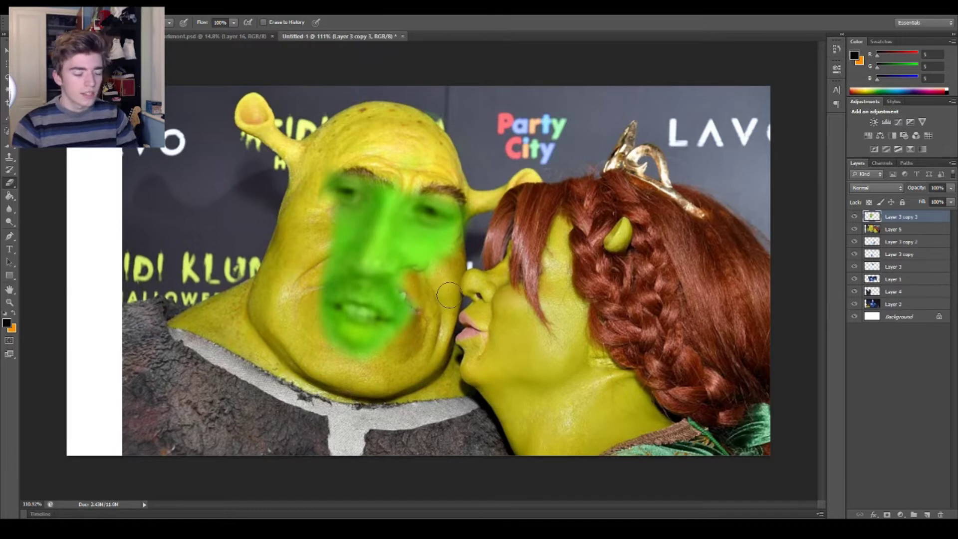
pyautogui.hotkey('ctrl', 'z')
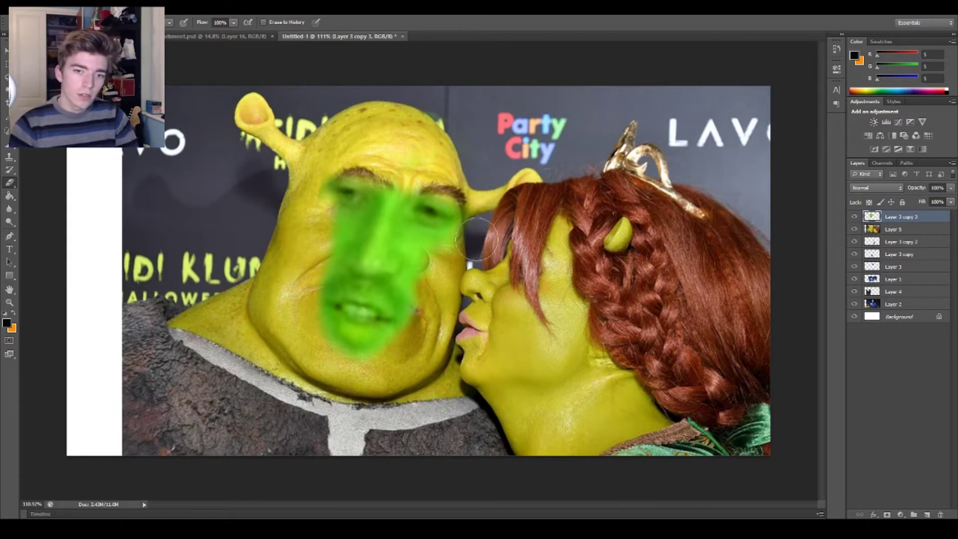
# Step: Sample the green face colour with the Brush tool and paint over the missing edge of the cheek facing Fiona
pyautogui.press('b')
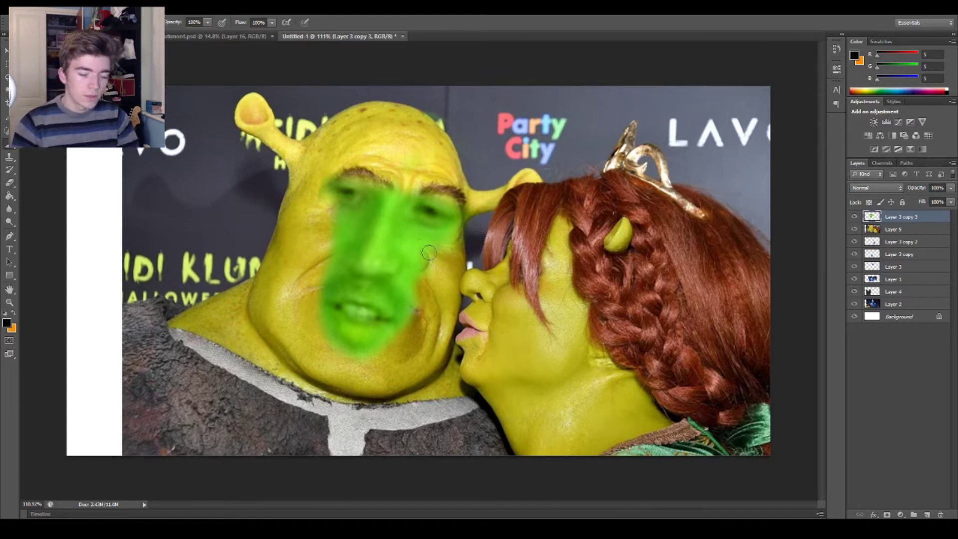
pyautogui.keyDown('alt'); pyautogui.click(413, 231); pyautogui.keyUp('alt')
pyautogui.rightClick(419, 122)
pyautogui.click(469, 52)
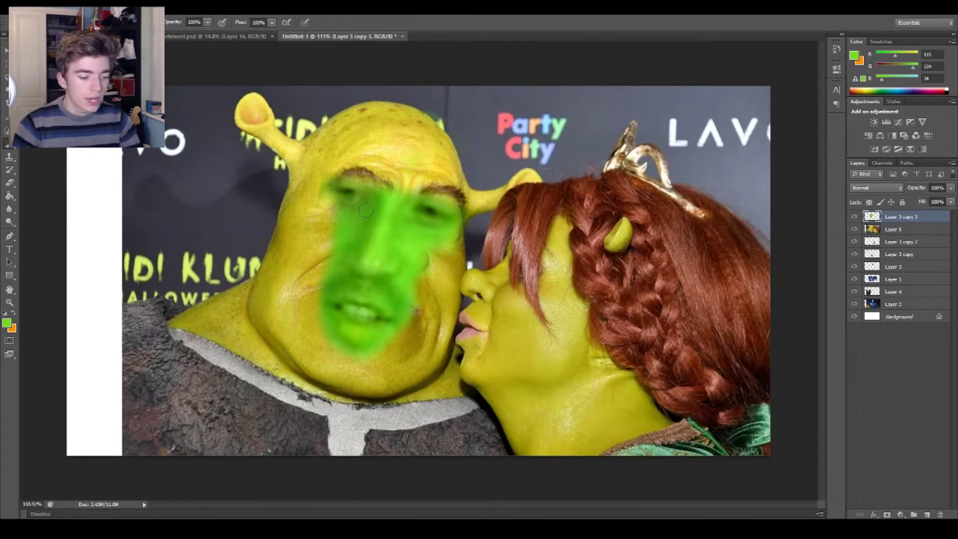
pyautogui.press(']')
pyautogui.click(429, 258)
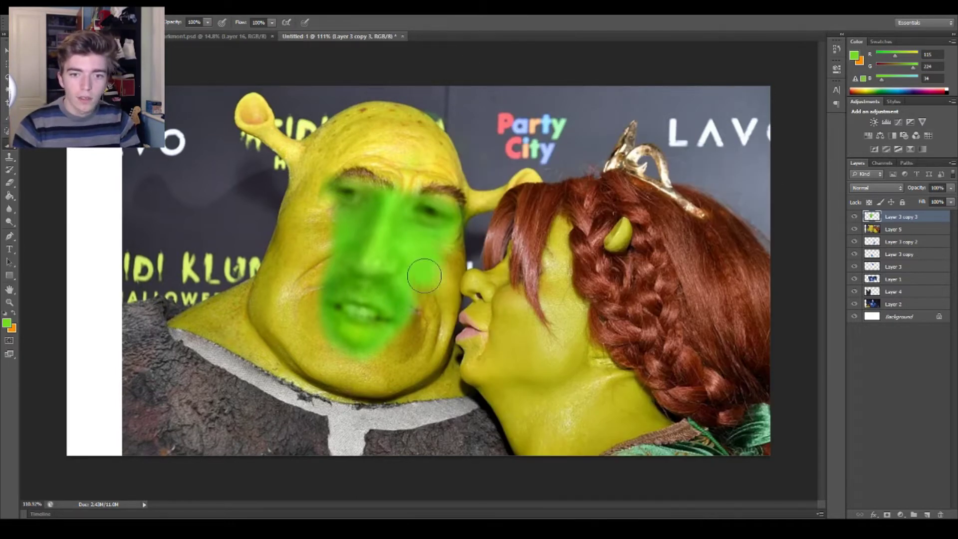
# Step: Sample Shrek's skin tones and paint over the edges of both green cheeks to blend them
pyautogui.keyDown('alt'); pyautogui.click(303, 245); pyautogui.keyUp('alt')
pyautogui.moveTo(329, 229)
pyautogui.mouseDown()
pyautogui.moveTo(316, 252)
pyautogui.moveTo(333, 250)
pyautogui.mouseUp()
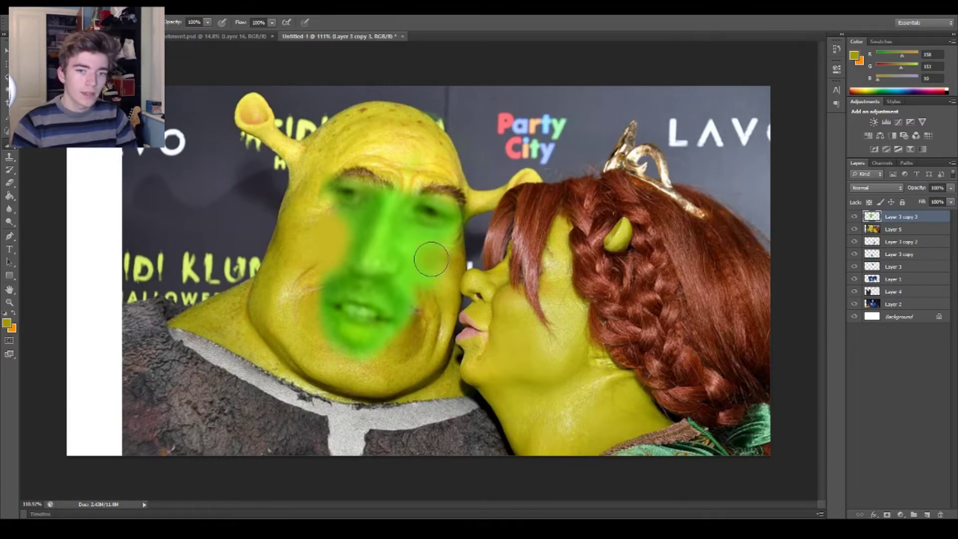
pyautogui.keyDown('alt'); pyautogui.click(440, 272); pyautogui.keyUp('alt')
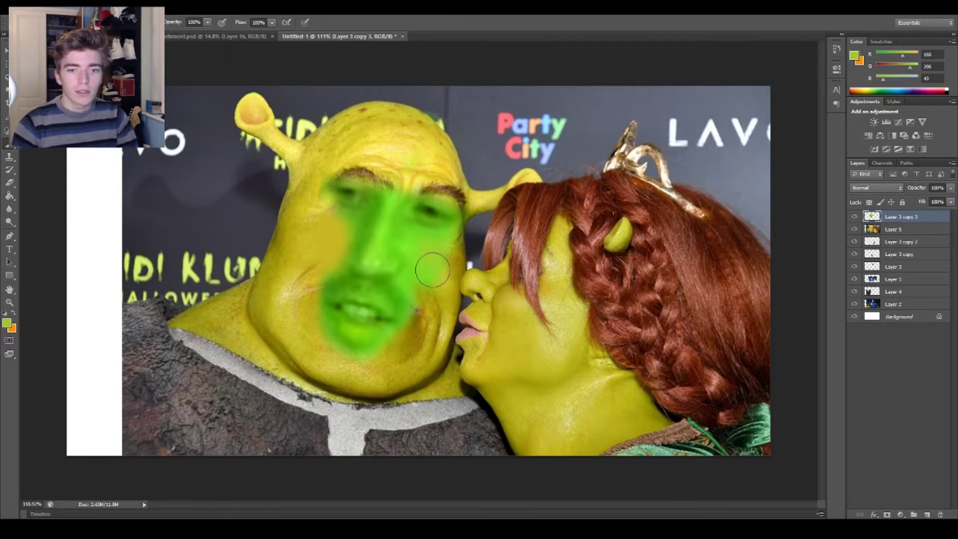
pyautogui.scroll(-8, 440, 325)
pyautogui.scroll(9, 440, 324)
pyautogui.scroll(-1, 440, 324)
pyautogui.scroll(4, 302, 283)
pyautogui.scroll(-6, 295, 278)
pyautogui.scroll(4, 464, 272)
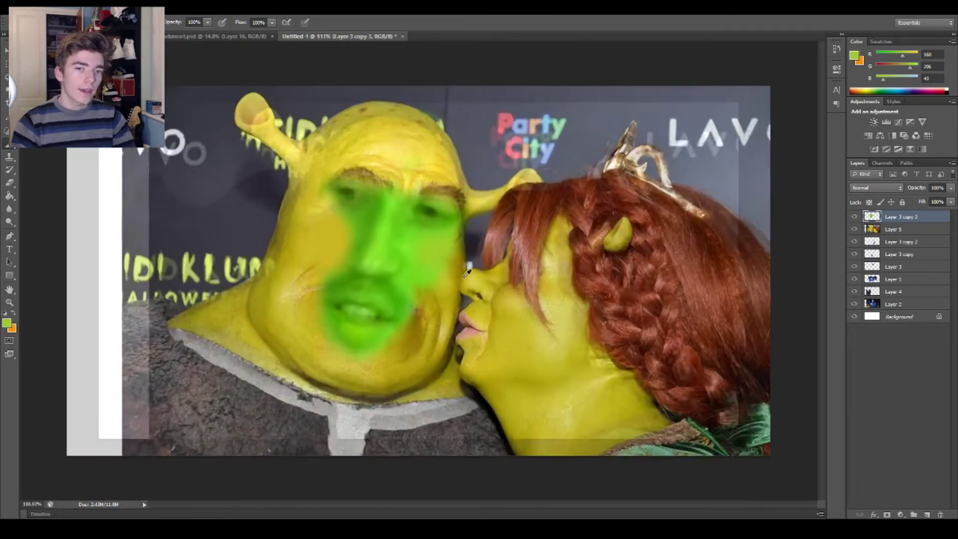
pyautogui.scroll(-2, 468, 271)
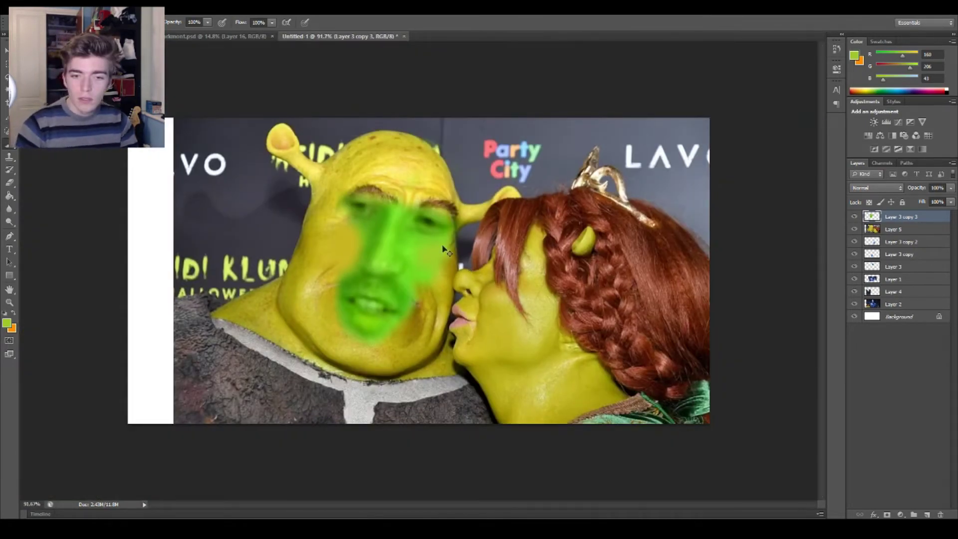
# Step: Mirror the green face, rotate it and reposition it to line up with Shrek's eyes and mouth
pyautogui.hotkey('ctrl', 't')
pyautogui.rightClick(420, 251)
pyautogui.click(454, 400)
pyautogui.moveTo(531, 296); pyautogui.dragTo(523, 377)
pyautogui.moveTo(429, 295); pyautogui.dragTo(410, 294)
pyautogui.moveTo(598, 234); pyautogui.dragTo(599, 248)
pyautogui.moveTo(516, 251); pyautogui.dragTo(533, 231)
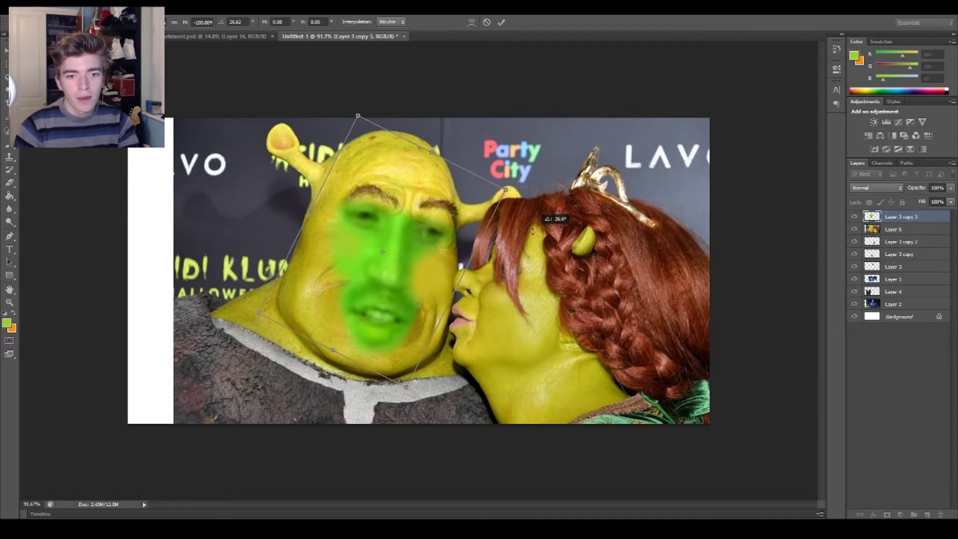
pyautogui.press('Return')
# Step: On the Shrek photo layer, soften the Clone Stamp brush and clone smooth skin over the wrinkles on both of Shrek's cheeks
pyautogui.hotkey('alt', '[')
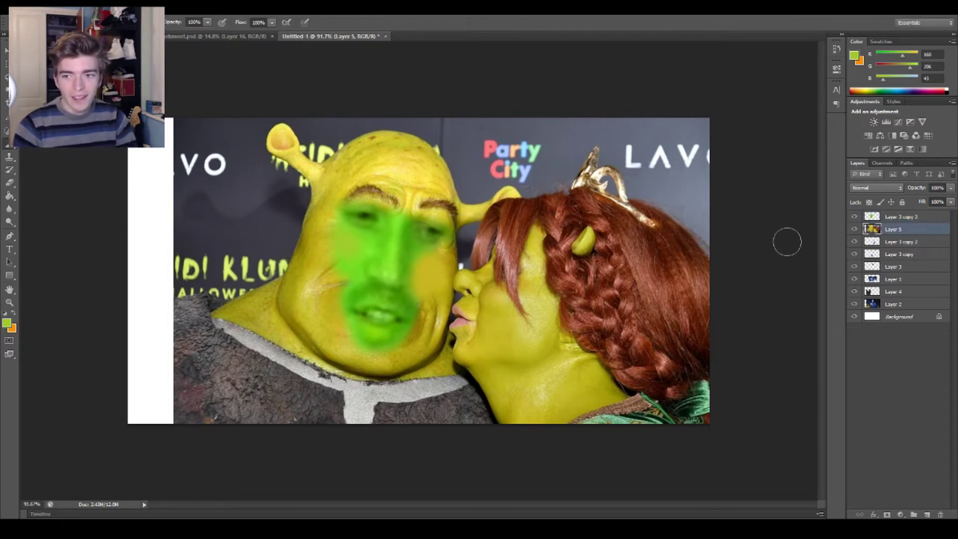
pyautogui.press('s')
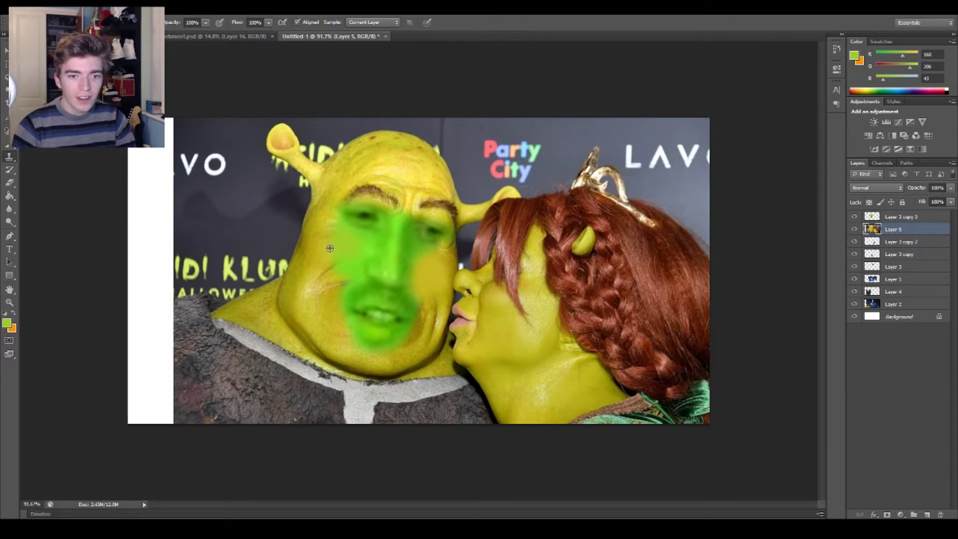
pyautogui.rightClick(331, 248)
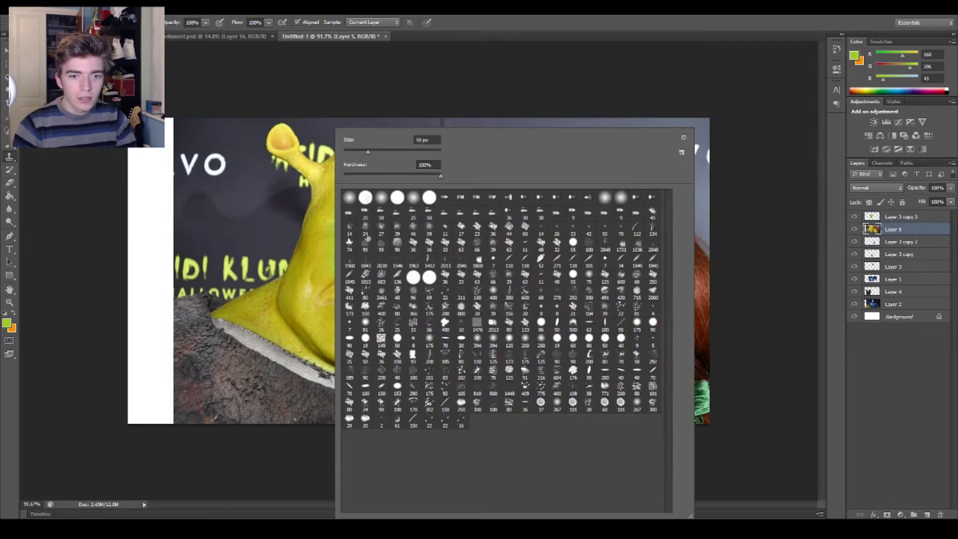
pyautogui.click(378, 168)
pyautogui.click(269, 87)
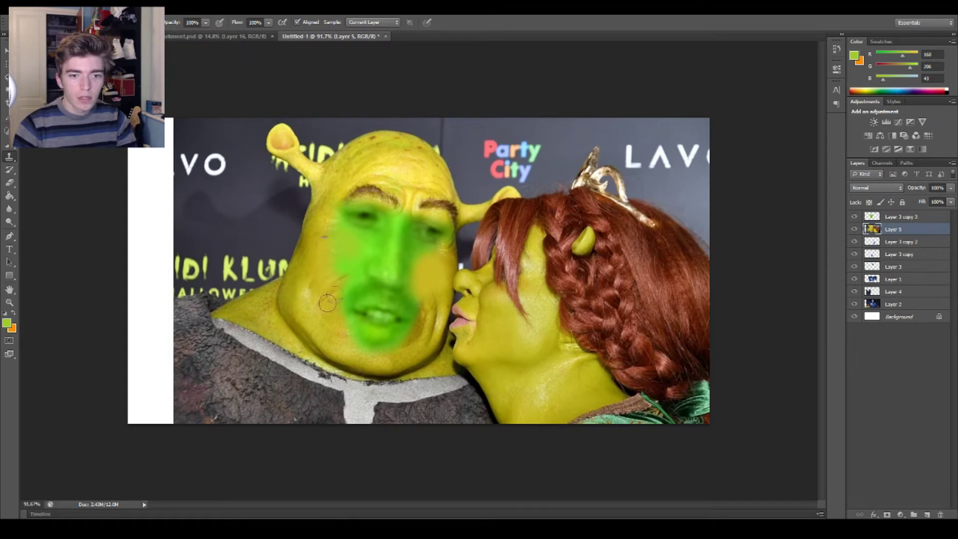
pyautogui.moveTo(443, 316)
pyautogui.mouseDown()
pyautogui.moveTo(425, 330)
pyautogui.moveTo(429, 300)
pyautogui.moveTo(425, 341)
pyautogui.moveTo(434, 324)
pyautogui.moveTo(422, 345)
pyautogui.mouseUp()
pyautogui.keyDown('alt'); pyautogui.click(316, 254); pyautogui.keyUp('alt')
pyautogui.moveTo(314, 283); pyautogui.dragTo(324, 314)
pyautogui.scroll(-5, 450, 302)
pyautogui.scroll(10, 462, 300)
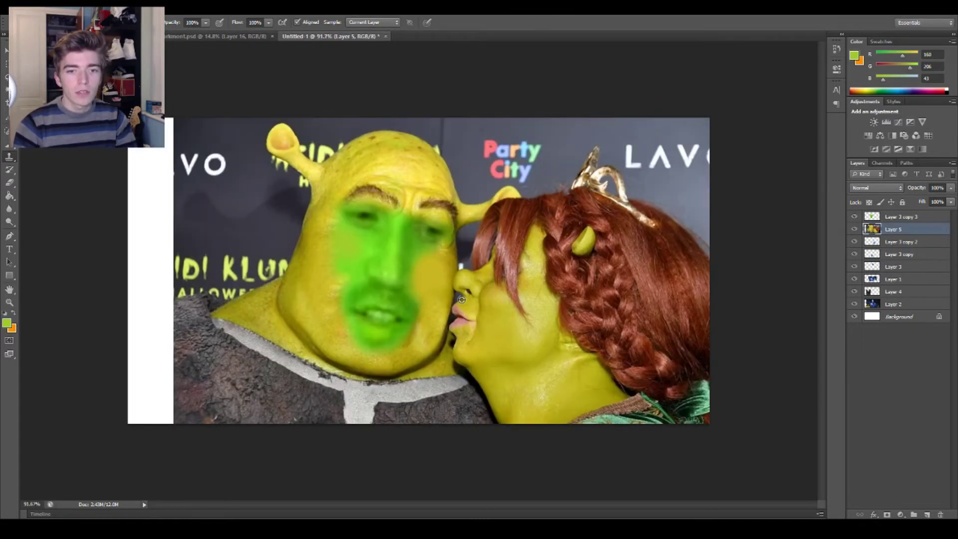
pyautogui.scroll(-5, 462, 299)
pyautogui.scroll(-1, 449, 309)
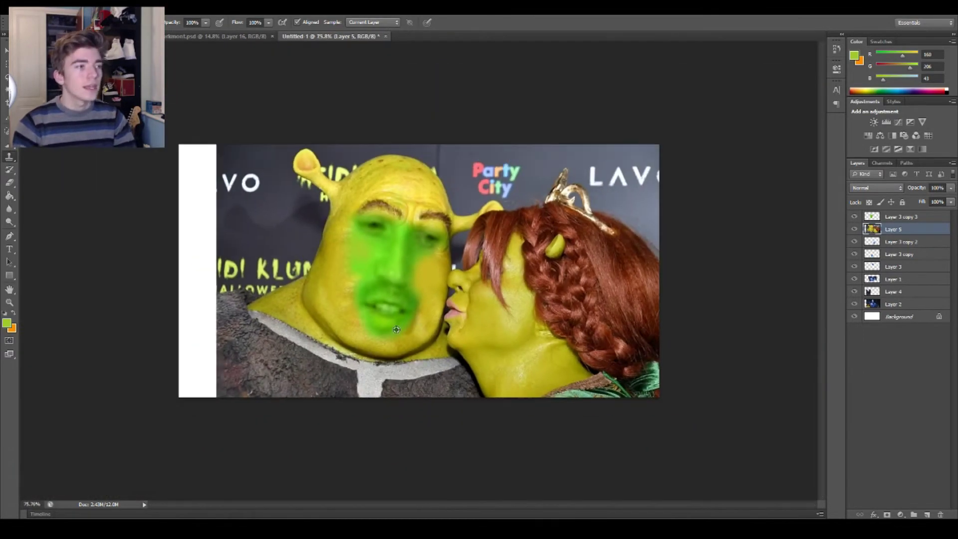
pyautogui.scroll(2, 421, 325)
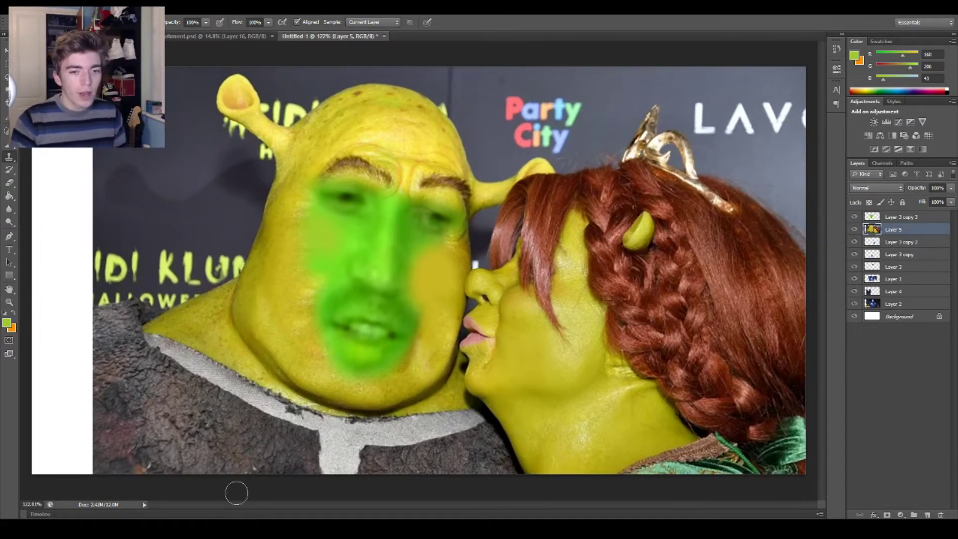
pyautogui.scroll(-3, 420, 272)
pyautogui.scroll(3, 414, 275)
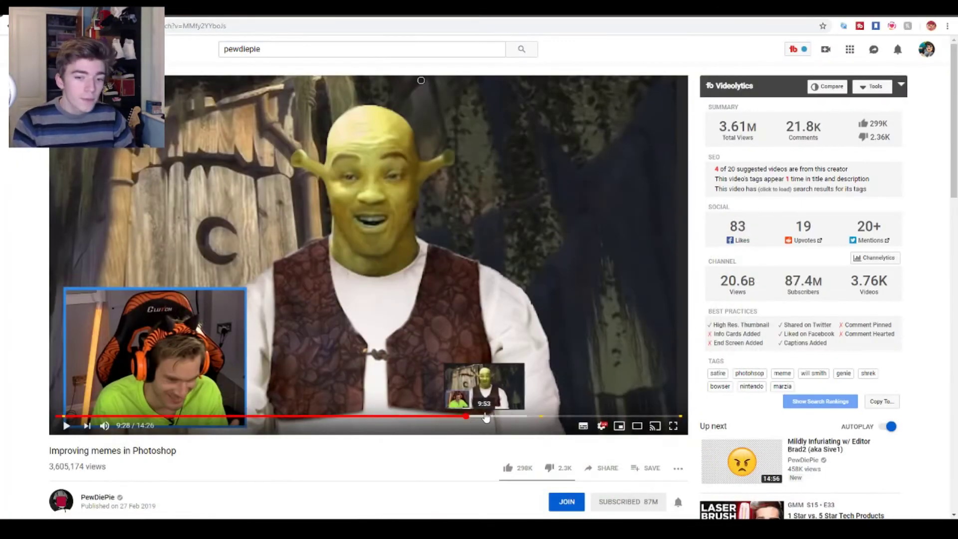
# Step: In the YouTube video in the browser, skip ahead to the finished Bowser face picture at about 14:00
pyautogui.moveTo(487, 417); pyautogui.dragTo(509, 419)
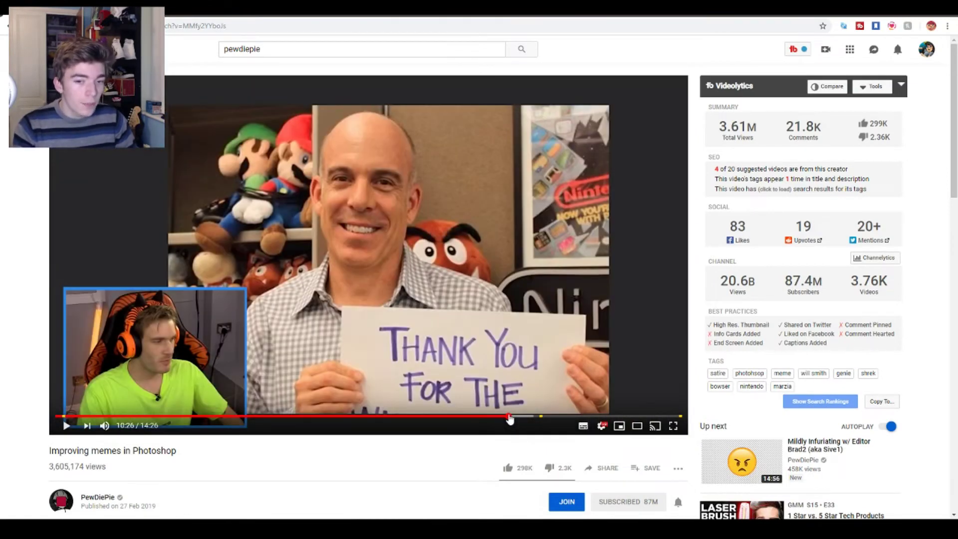
pyautogui.click(518, 419)
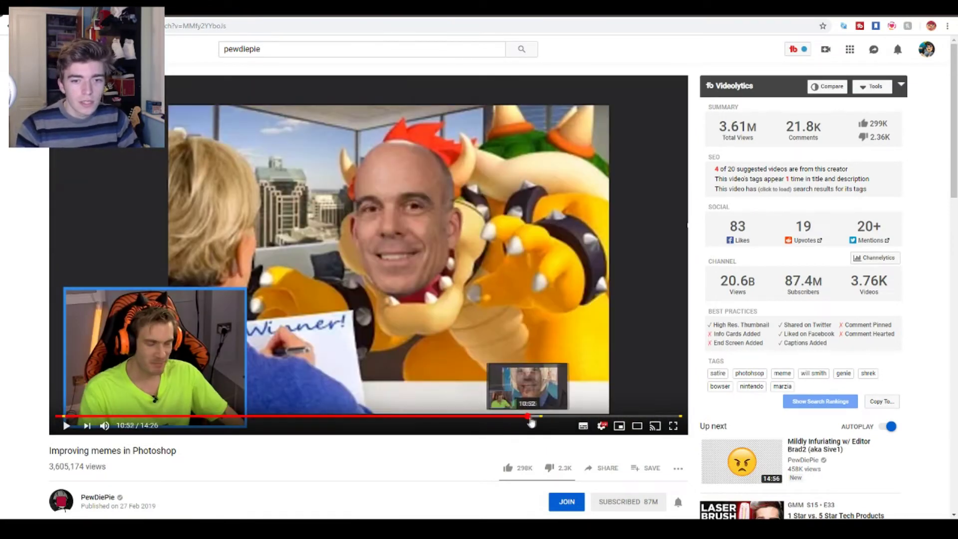
pyautogui.click(532, 418)
pyautogui.click(568, 417)
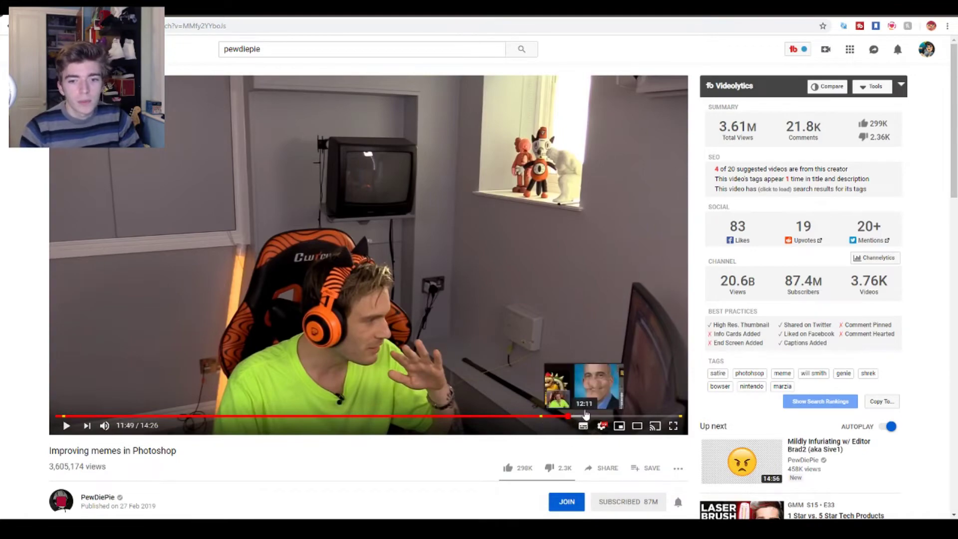
pyautogui.click(586, 416)
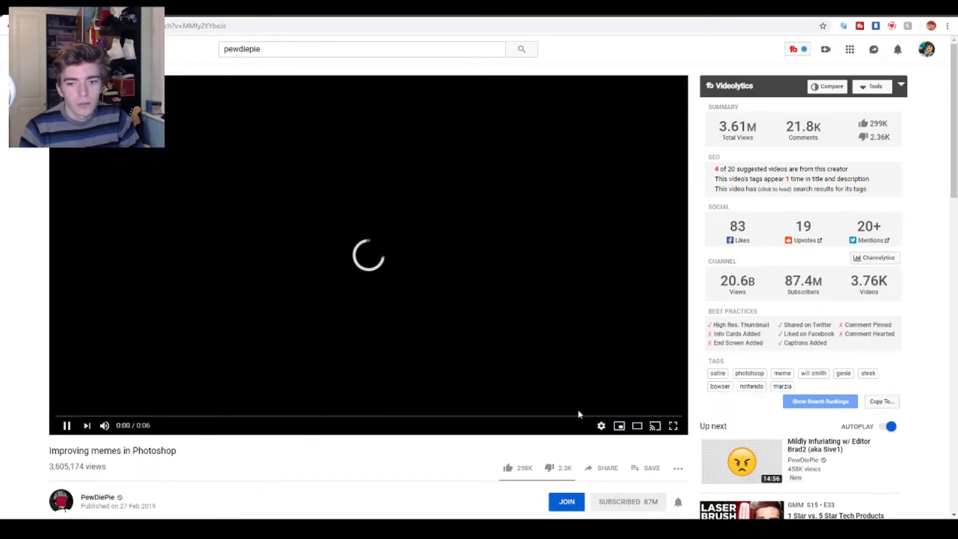
pyautogui.scroll(-7, 552, 339)
pyautogui.scroll(3, 554, 339)
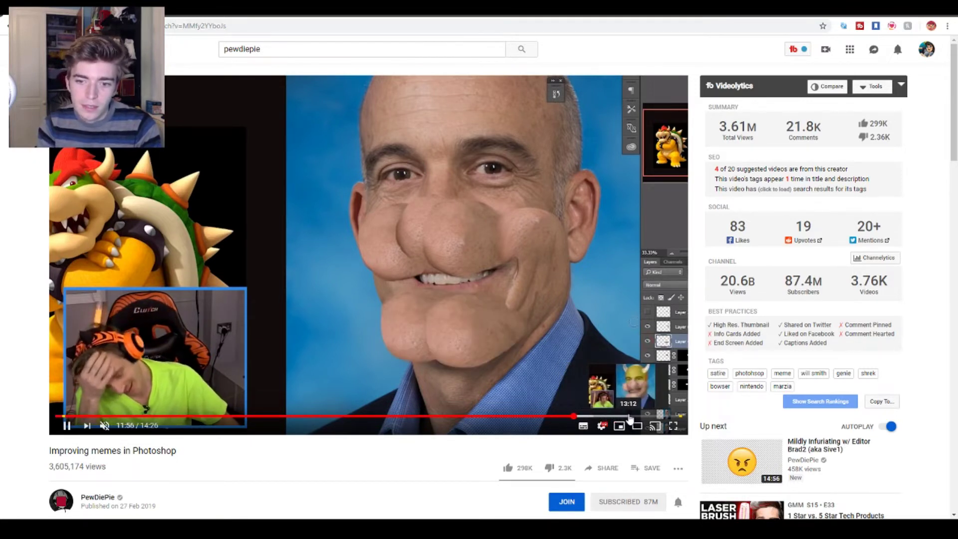
pyautogui.click(665, 417)
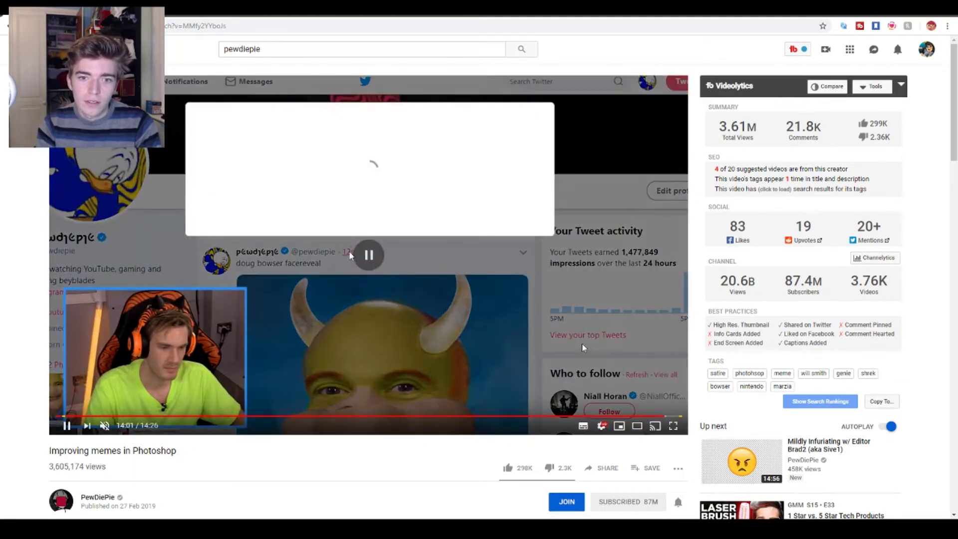
pyautogui.click(663, 416)
# Step: Snip the horned Bowser face picture out of the video with the Snipping Tool and copy the capture
pyautogui.click(315, 529)
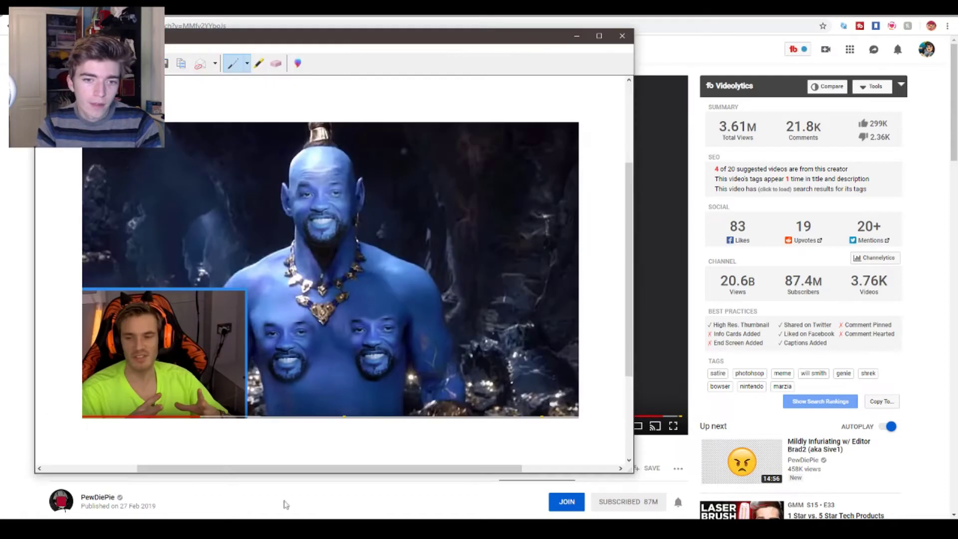
pyautogui.click(51, 64)
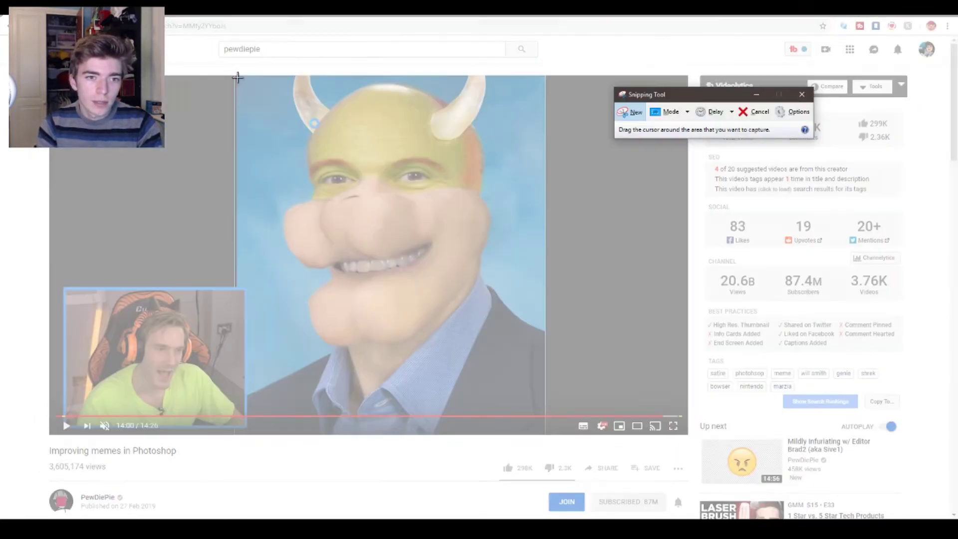
pyautogui.moveTo(238, 77); pyautogui.dragTo(546, 432)
pyautogui.rightClick(353, 237)
pyautogui.click(360, 247)
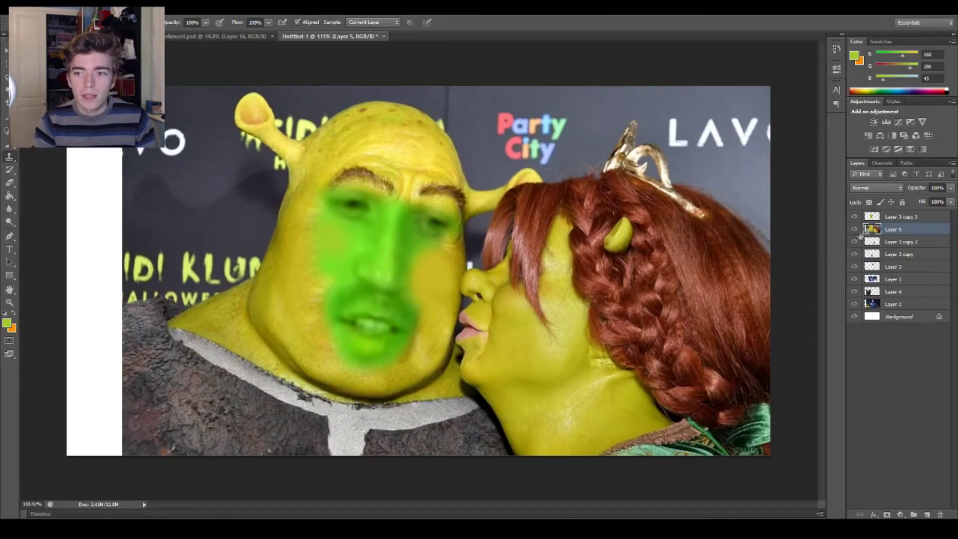
# Step: Copy the snipped Bowser face picture again and paste it into the Photoshop document as a new layer above the green face
pyautogui.click(909, 218)
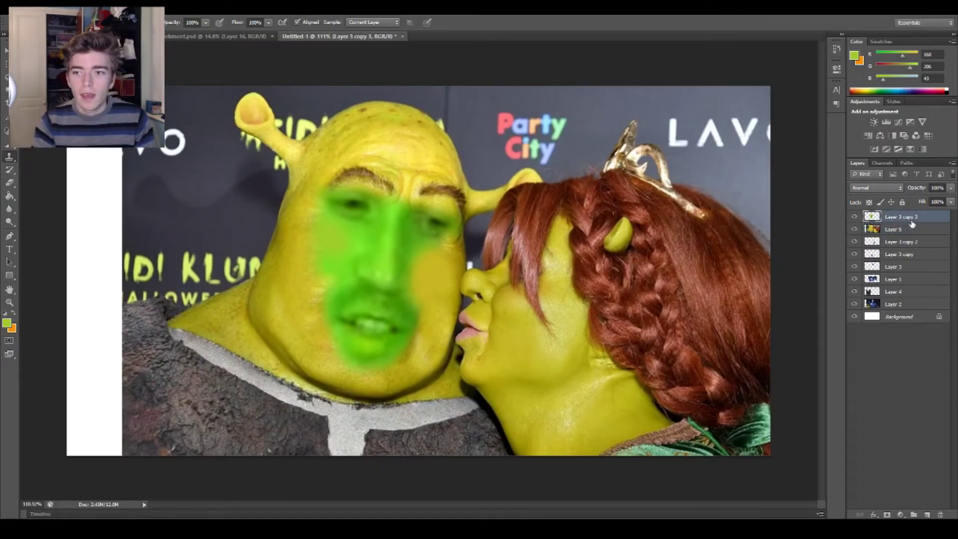
pyautogui.hotkey('ctrl', 'v')
pyautogui.hotkey('ctrl', 'z')
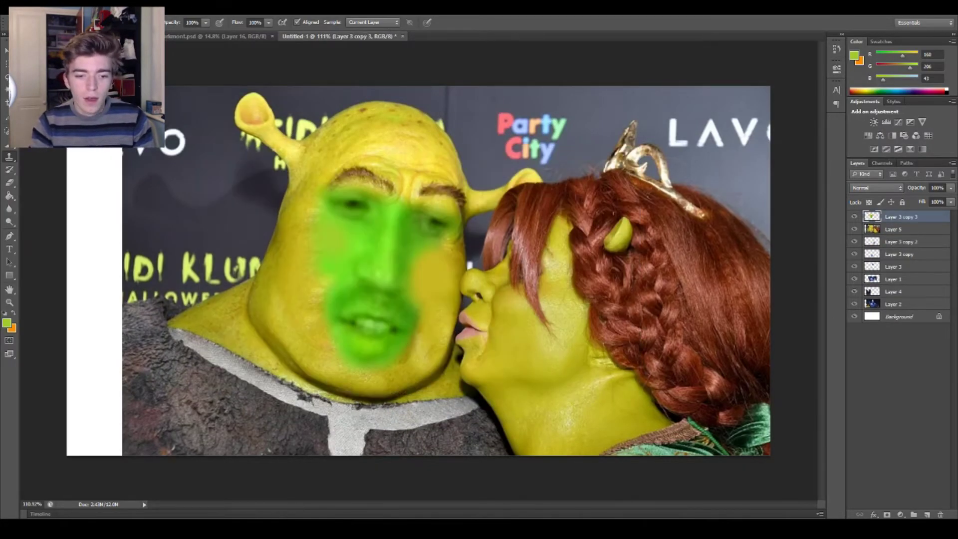
pyautogui.click(268, 528)
pyautogui.rightClick(312, 306)
pyautogui.click(355, 321)
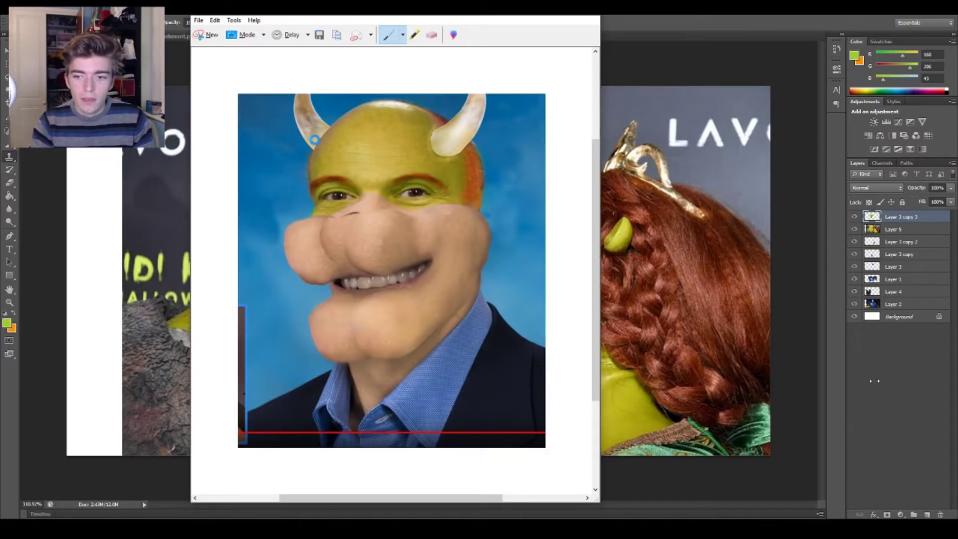
pyautogui.hotkey('alt', 'Tab')
pyautogui.hotkey('ctrl', 'v')
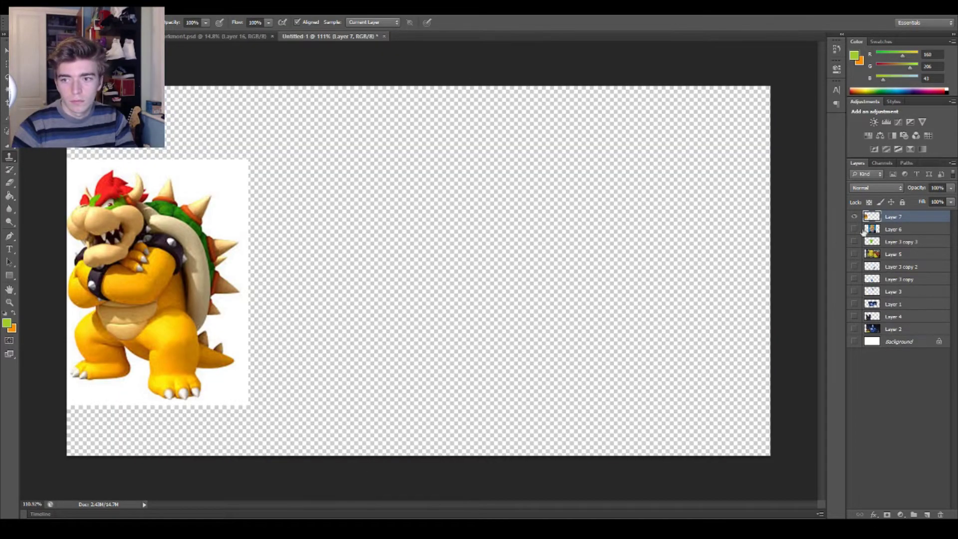
# Step: Show and select the horned man's picture layer, and sample the green on Bowser's face with the Brush tool
pyautogui.click(854, 229)
pyautogui.click(893, 229)
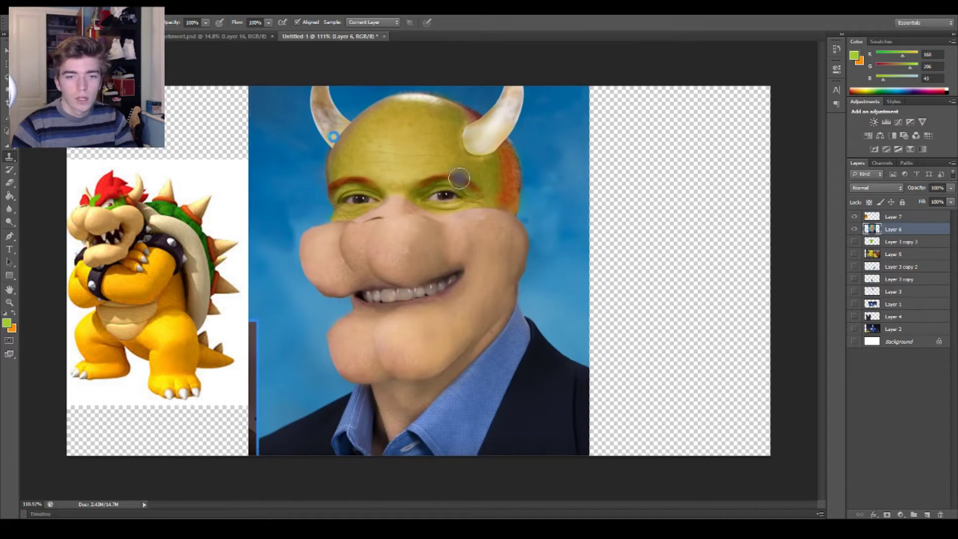
pyautogui.scroll(6, 334, 137)
pyautogui.scroll(-8, 216, 216)
pyautogui.scroll(15, 165, 254)
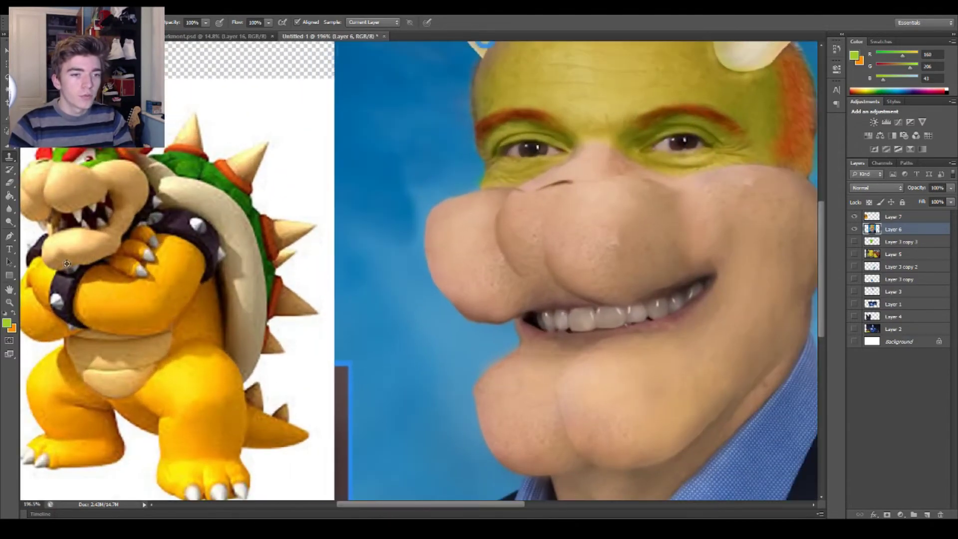
pyautogui.scroll(2, 164, 254)
pyautogui.scroll(-5, 165, 254)
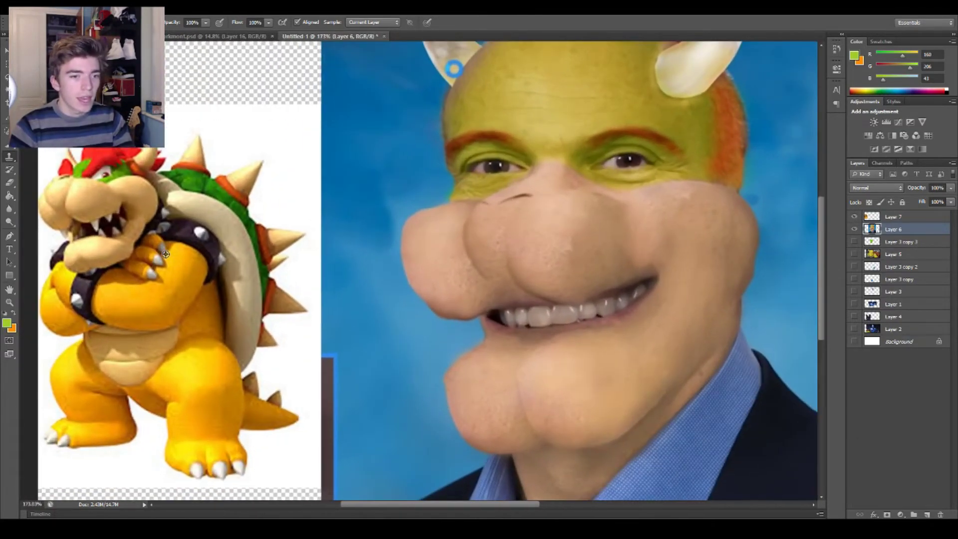
pyautogui.press('b')
pyautogui.keyDown('alt'); pyautogui.click(82, 160); pyautogui.keyUp('alt')
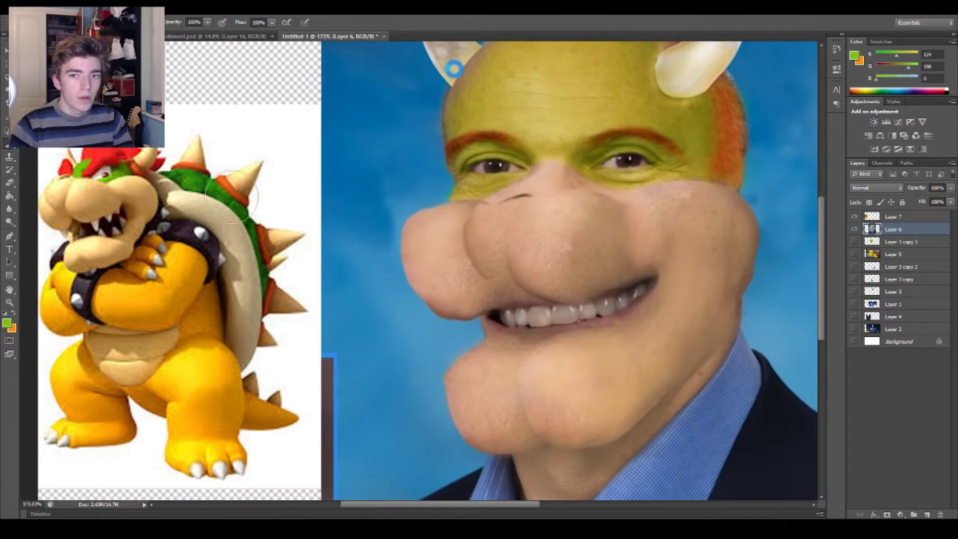
# Step: Try painting green over the man's forehead directly on the picture layer and changing its blend mode, and undo it
pyautogui.scroll(3, 594, 263)
pyautogui.moveTo(499, 249)
pyautogui.mouseDown()
pyautogui.moveTo(468, 199)
pyautogui.moveTo(512, 127)
pyautogui.moveTo(617, 99)
pyautogui.moveTo(649, 124)
pyautogui.moveTo(498, 194)
pyautogui.moveTo(525, 213)
pyautogui.moveTo(643, 182)
pyautogui.moveTo(624, 220)
pyautogui.moveTo(588, 217)
pyautogui.moveTo(668, 214)
pyautogui.moveTo(685, 231)
pyautogui.moveTo(678, 171)
pyautogui.moveTo(629, 117)
pyautogui.mouseUp()
pyautogui.click(876, 188)
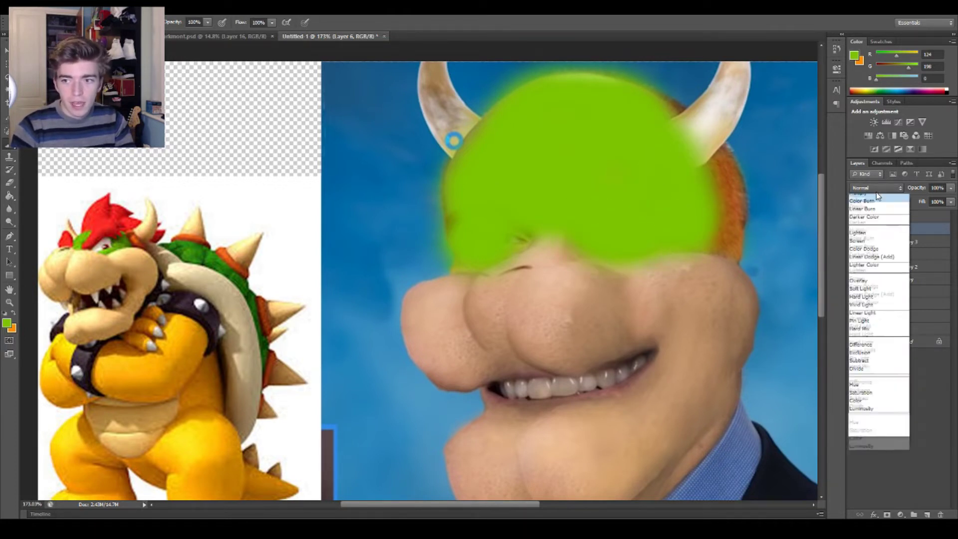
pyautogui.click(866, 209)
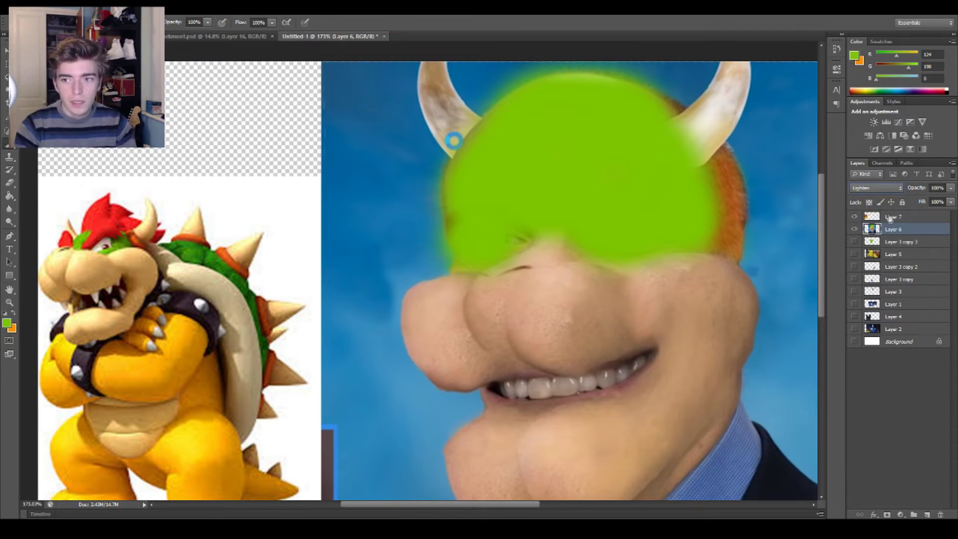
pyautogui.press('Up')
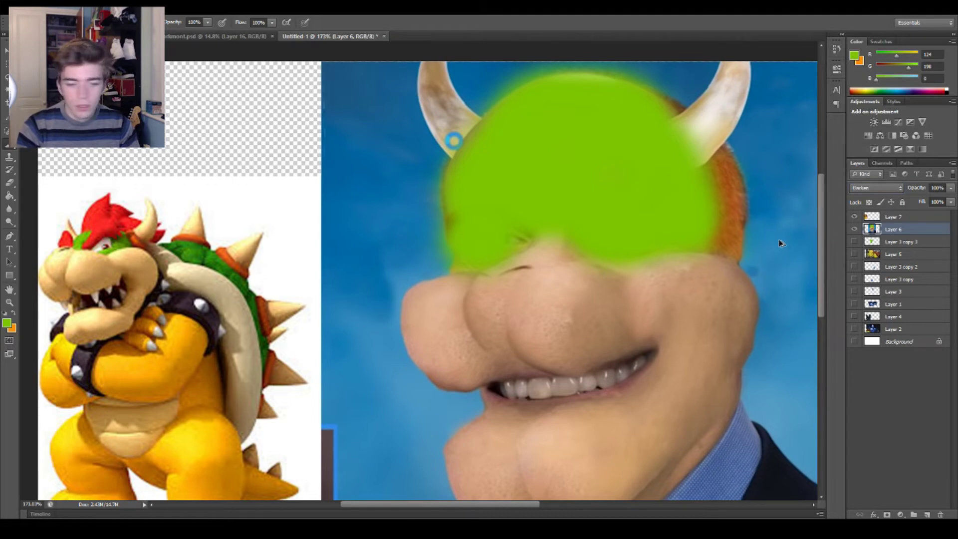
pyautogui.hotkey('ctrl', 'alt', 'z')
pyautogui.hotkey('ctrl', 'alt', 'z')
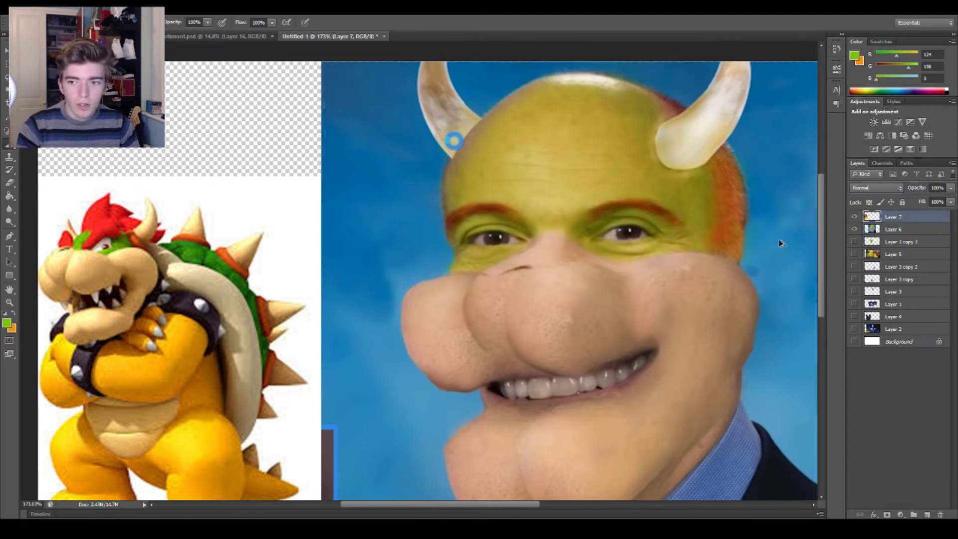
# Step: Add a new layer and paint the sampled green over the man's forehead and around both eyes
pyautogui.click(926, 514)
pyautogui.moveTo(486, 270)
pyautogui.mouseDown()
pyautogui.moveTo(470, 203)
pyautogui.moveTo(482, 121)
pyautogui.moveTo(617, 88)
pyautogui.moveTo(556, 205)
pyautogui.mouseUp()
pyautogui.moveTo(591, 175)
pyautogui.mouseDown()
pyautogui.moveTo(663, 210)
pyautogui.moveTo(659, 133)
pyautogui.moveTo(709, 220)
pyautogui.moveTo(672, 195)
pyautogui.moveTo(724, 237)
pyautogui.mouseUp()
# Step: Go through the blend modes for the green paint layer and set it to Overlay
pyautogui.click(875, 188)
pyautogui.click(880, 207)
pyautogui.press('Down')
pyautogui.press('Down')
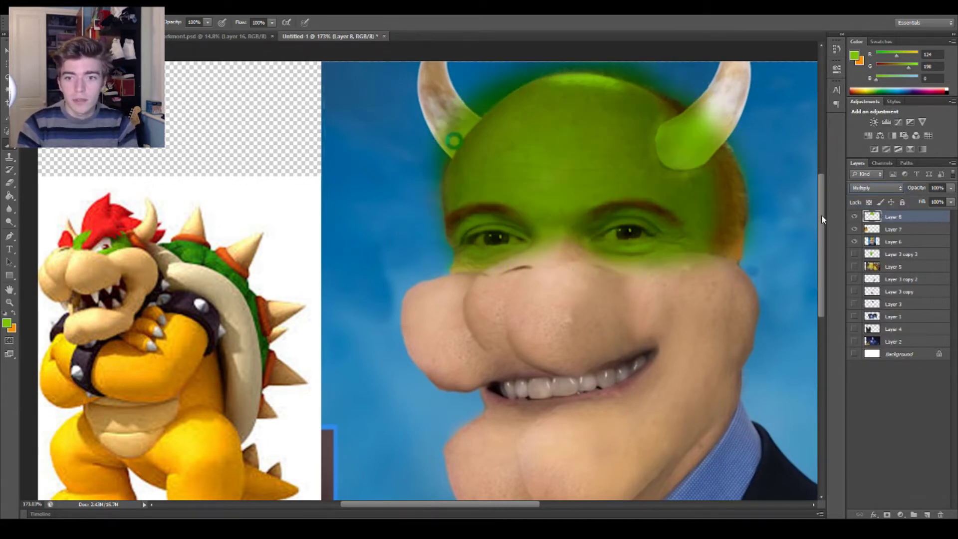
pyautogui.press('Down')
pyautogui.press('Down')
pyautogui.press('Down')
pyautogui.press('Down')
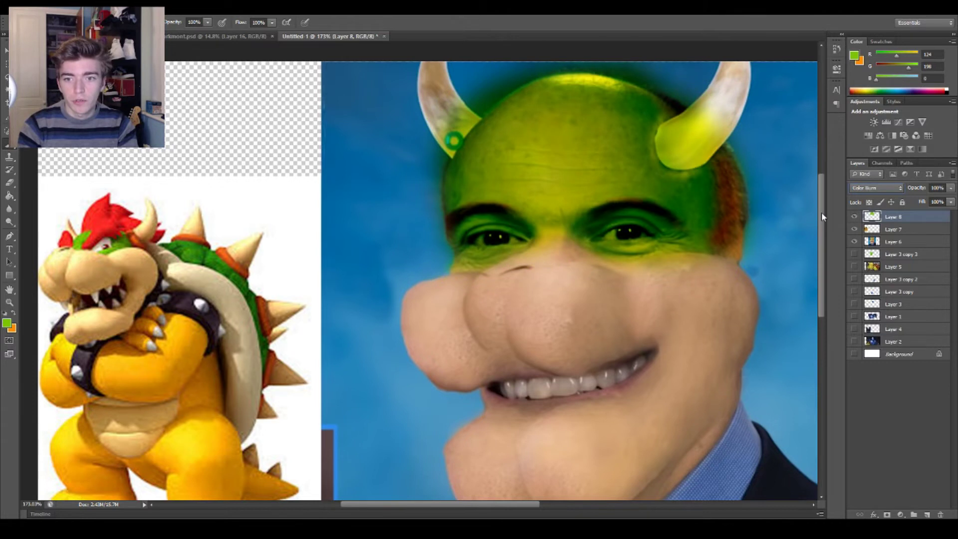
pyautogui.press('Down')
pyautogui.press('Down')
pyautogui.press('Down')
pyautogui.press('Down')
pyautogui.press('Down')
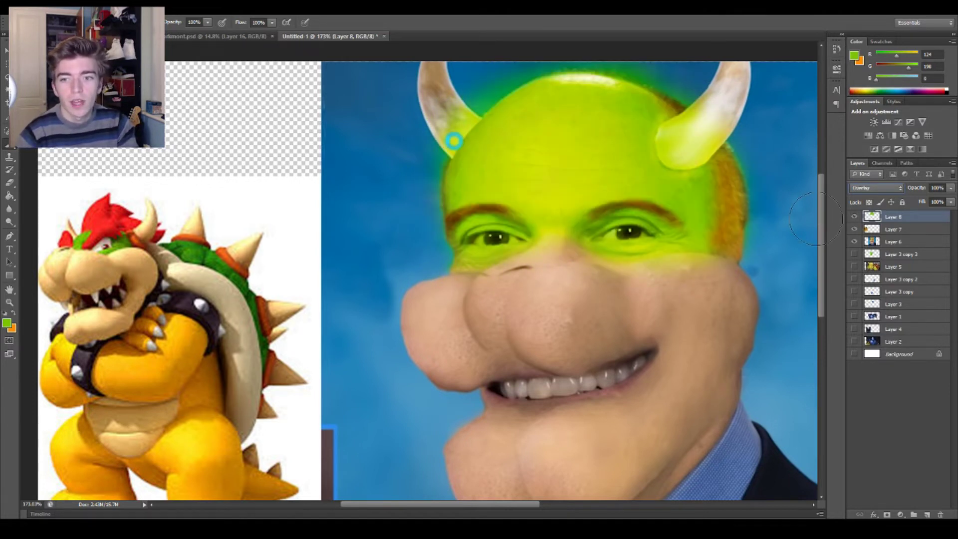
pyautogui.press('Down')
pyautogui.press('Up')
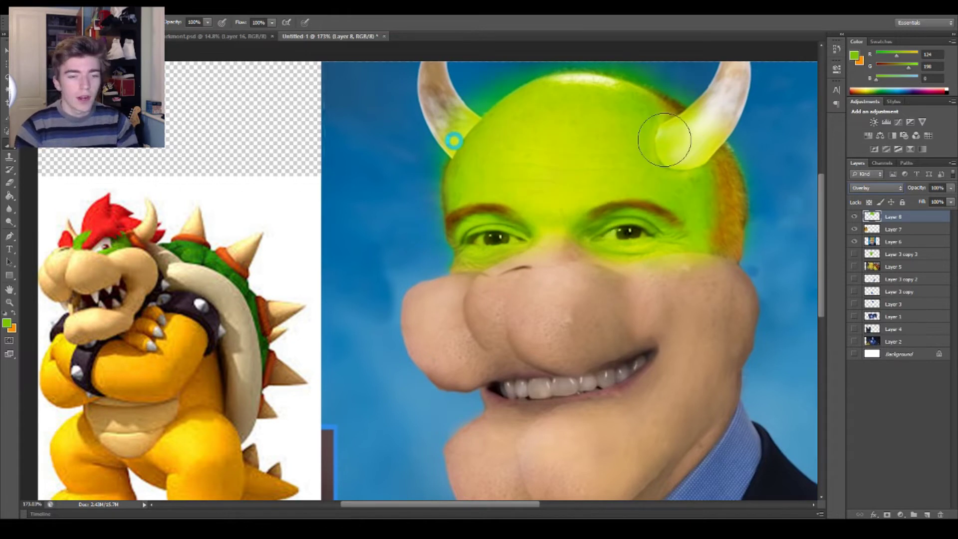
# Step: Erase the green paint from both horns and the hair beside the man's head
pyautogui.press('e')
pyautogui.moveTo(458, 117); pyautogui.dragTo(473, 79)
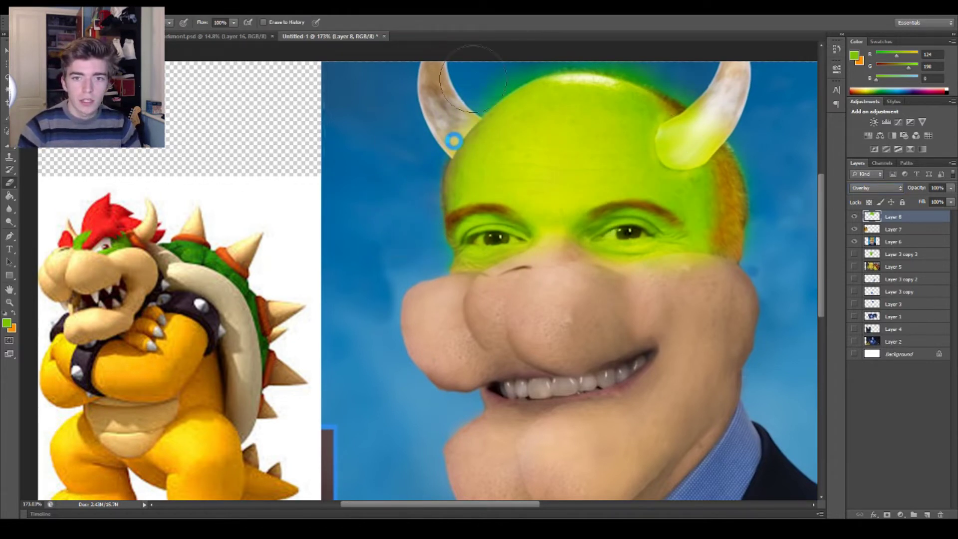
pyautogui.moveTo(705, 77)
pyautogui.mouseDown()
pyautogui.moveTo(730, 106)
pyautogui.moveTo(724, 140)
pyautogui.moveTo(691, 78)
pyautogui.moveTo(734, 232)
pyautogui.mouseUp()
# Step: Sample the red of Bowser's hair and paint it over the hair at the side of the man's head
pyautogui.press('b')
pyautogui.keyDown('alt'); pyautogui.click(111, 213); pyautogui.keyUp('alt')
pyautogui.moveTo(709, 210)
pyautogui.mouseDown()
pyautogui.moveTo(724, 245)
pyautogui.moveTo(715, 179)
pyautogui.mouseUp()
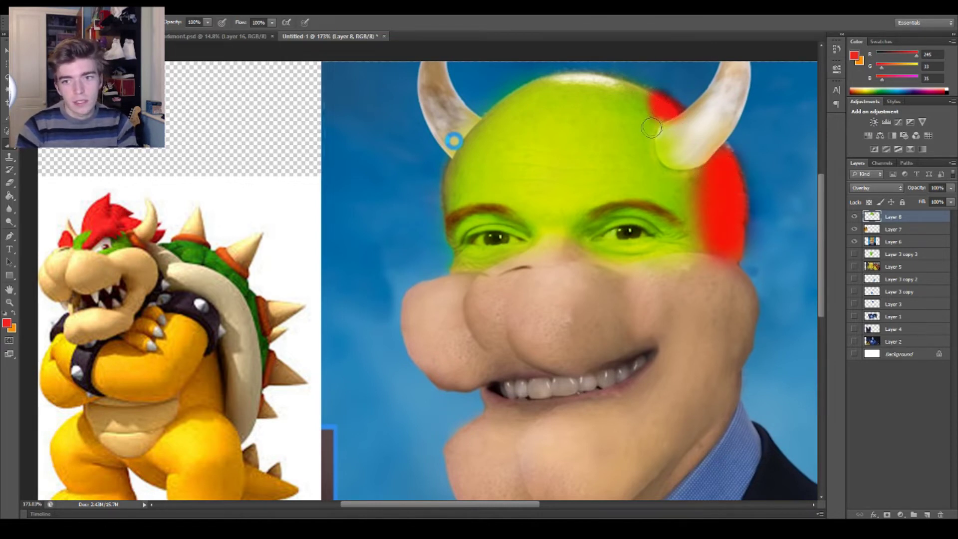
# Step: Extend the red paint along the edge of the man's crown, from the horn towards the top of the head
pyautogui.moveTo(654, 100)
pyautogui.mouseDown()
pyautogui.moveTo(619, 80)
pyautogui.moveTo(695, 171)
pyautogui.moveTo(652, 106)
pyautogui.moveTo(613, 75)
pyautogui.mouseUp()
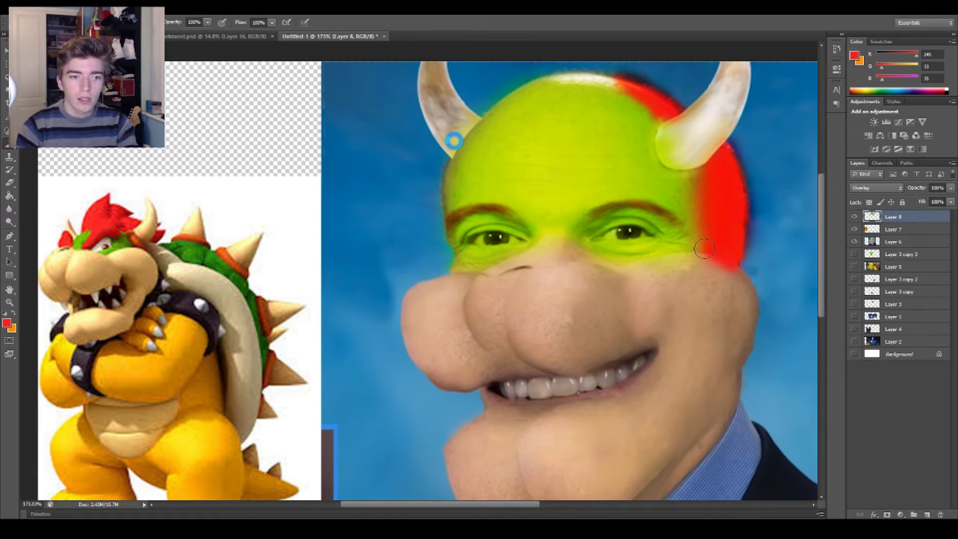
pyautogui.press('e')
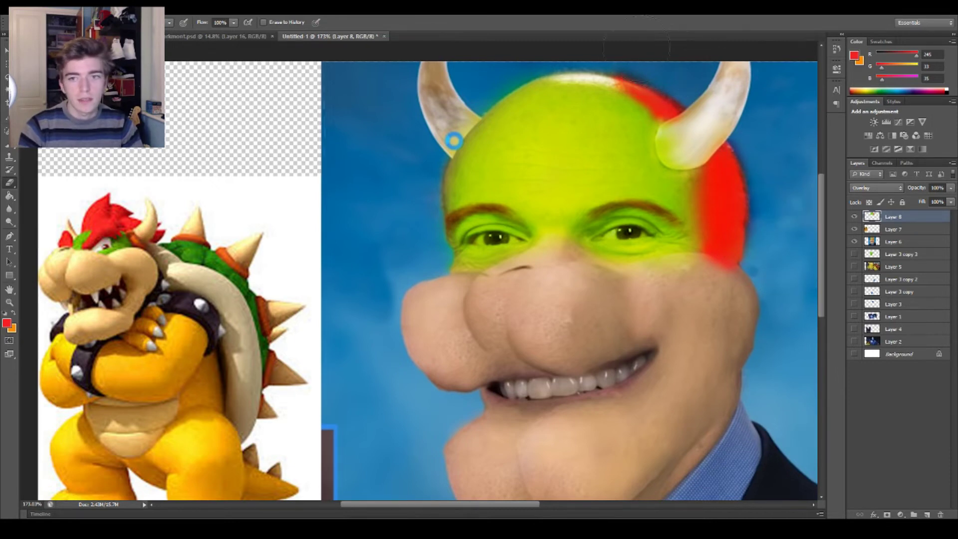
pyautogui.scroll(-1, 616, 145)
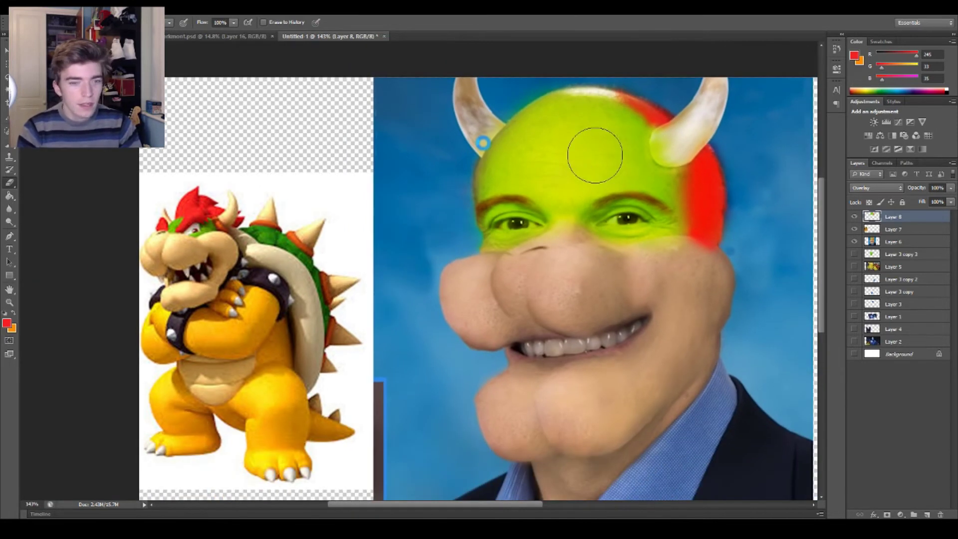
# Step: Sample the forehead green and brush it along the side and top edges of the forehead and over the nearby eyebrow
pyautogui.press('b')
pyautogui.keyDown('alt'); pyautogui.click(525, 173); pyautogui.keyUp('alt')
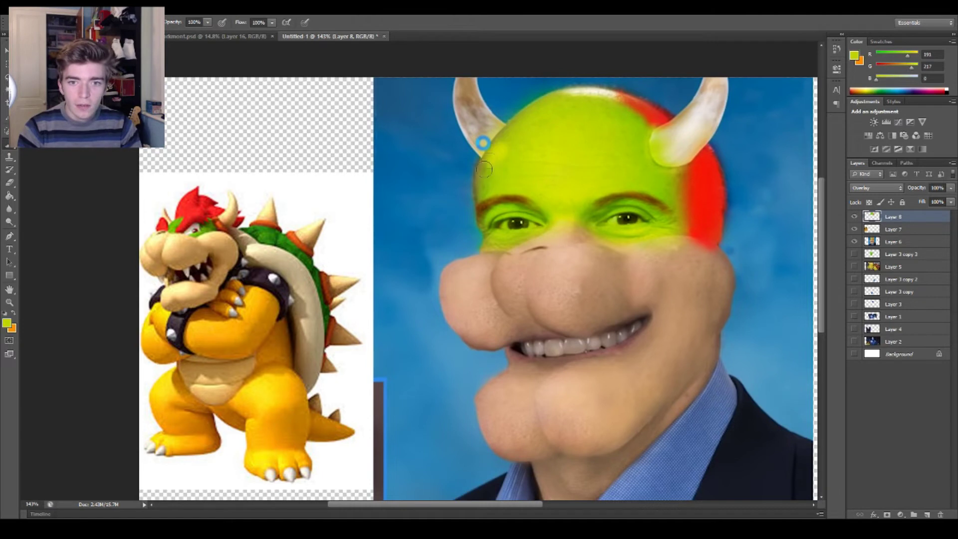
pyautogui.moveTo(527, 113); pyautogui.dragTo(598, 99)
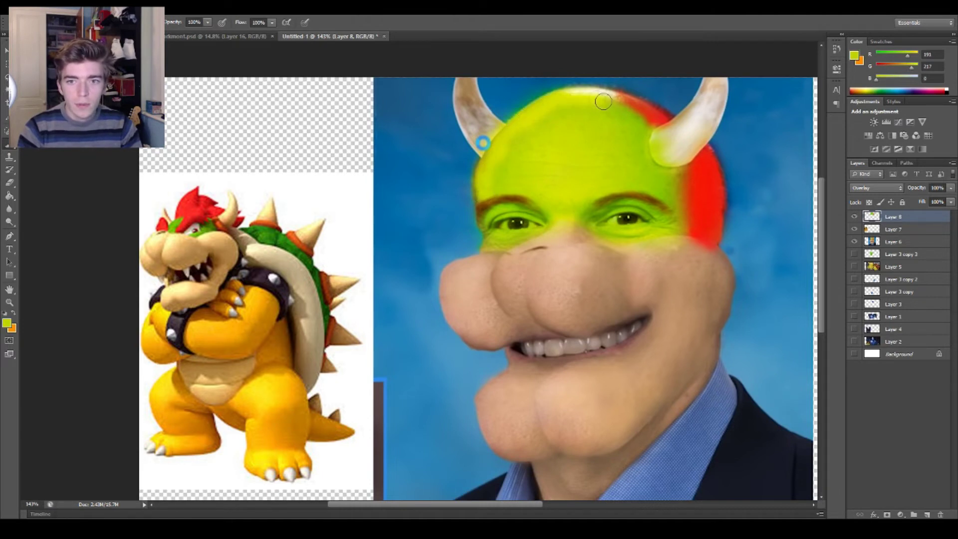
pyautogui.moveTo(479, 195); pyautogui.dragTo(519, 193)
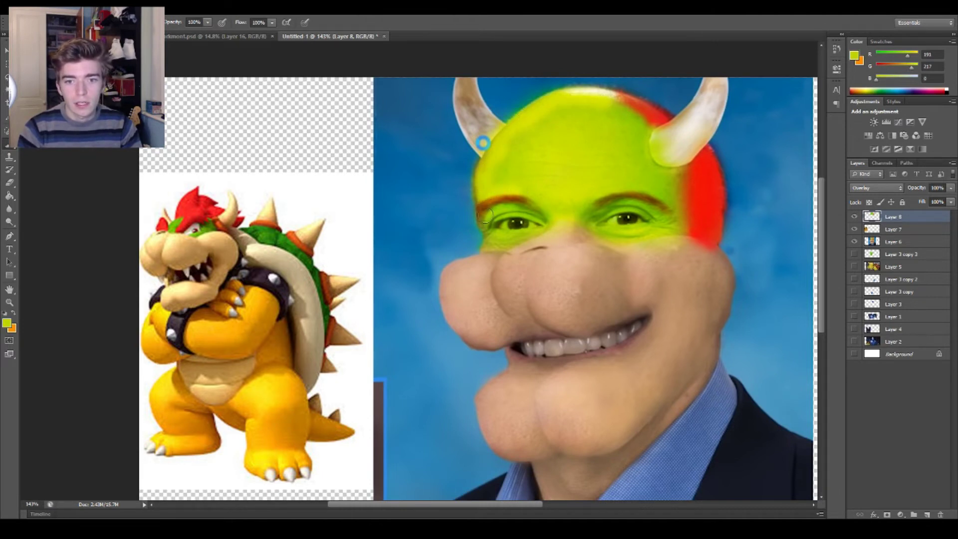
pyautogui.press('e')
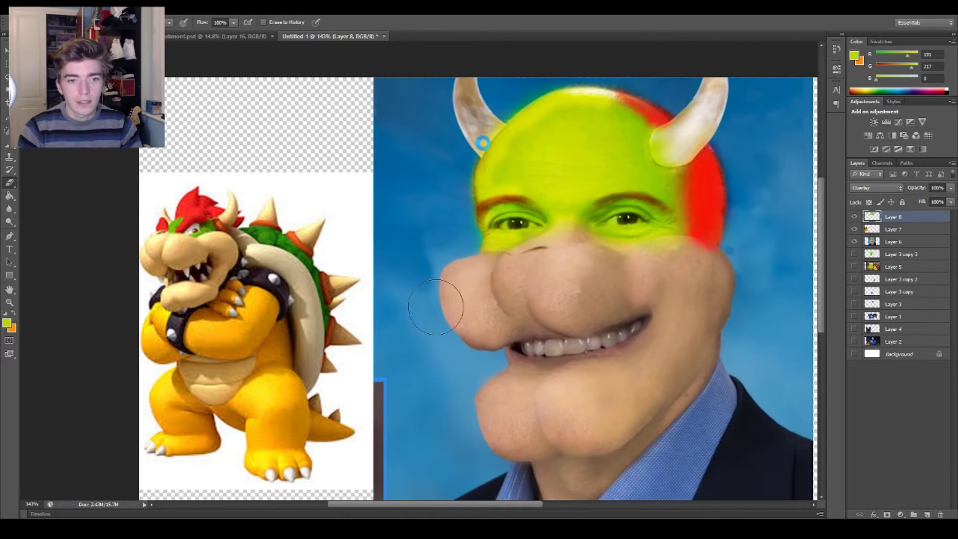
# Step: Examine the man's nose, mouth and chin up close and as a whole beside the Bowser reference
pyautogui.scroll(-1, 577, 373)
pyautogui.moveTo(649, 411); pyautogui.dragTo(454, 357)
pyautogui.scroll(2, 454, 357)
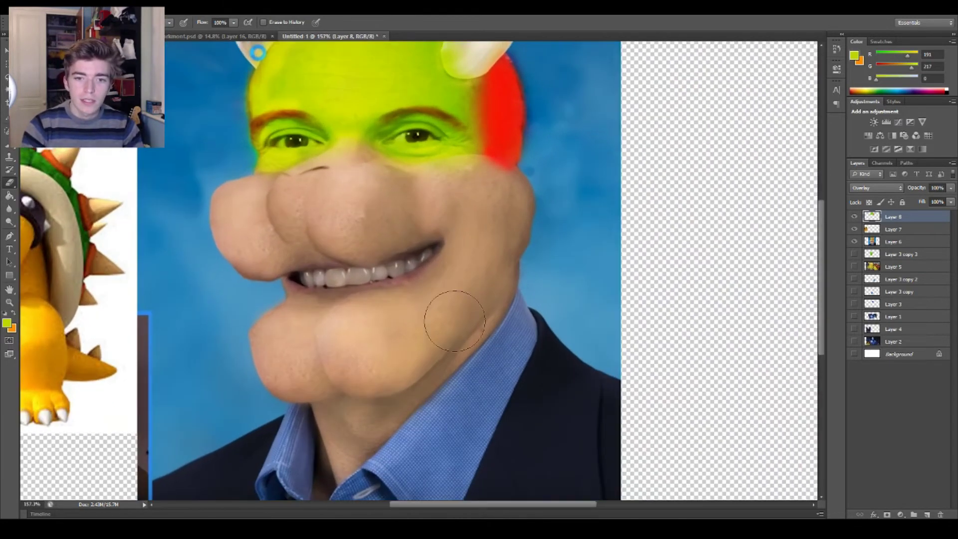
pyautogui.scroll(-3, 244, 255)
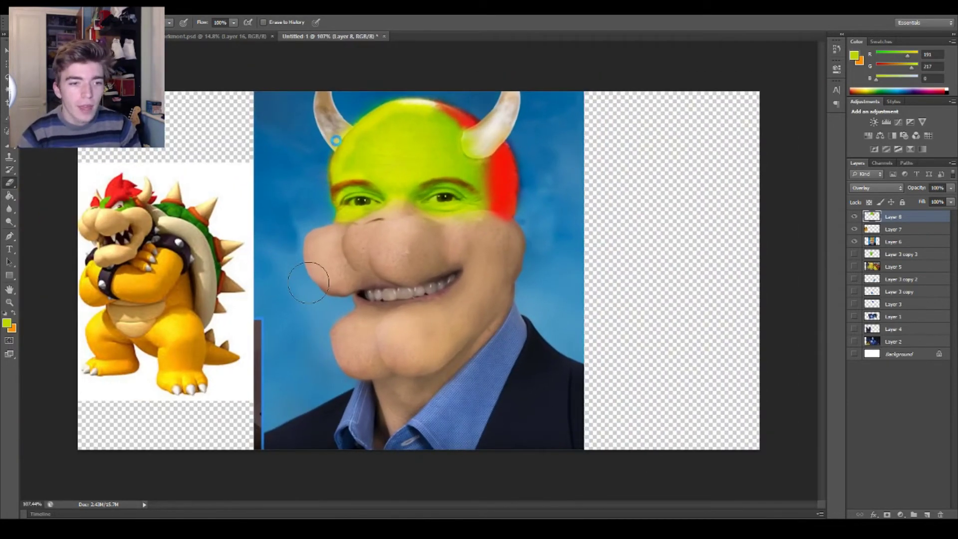
pyautogui.scroll(3, 406, 262)
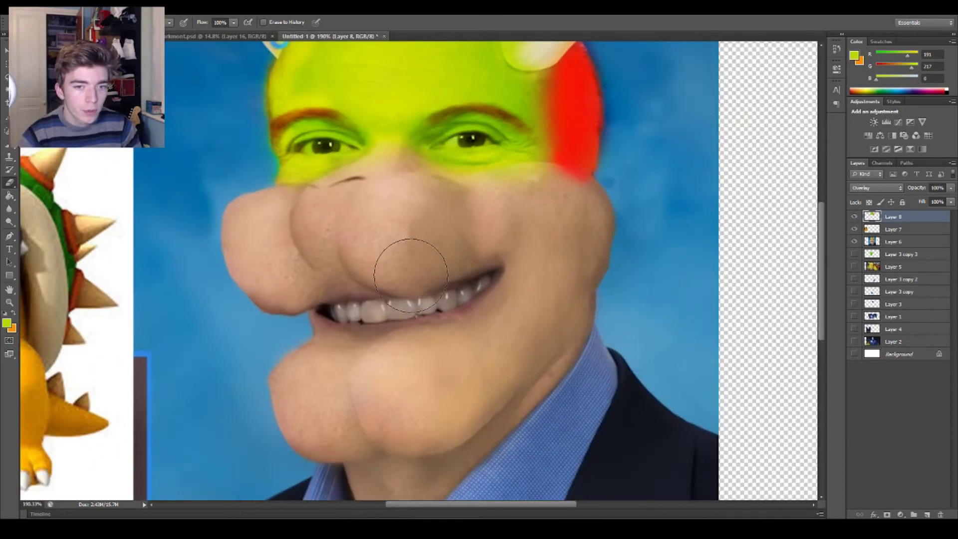
pyautogui.scroll(-2, 406, 265)
pyautogui.scroll(2, 409, 272)
pyautogui.scroll(-2, 410, 275)
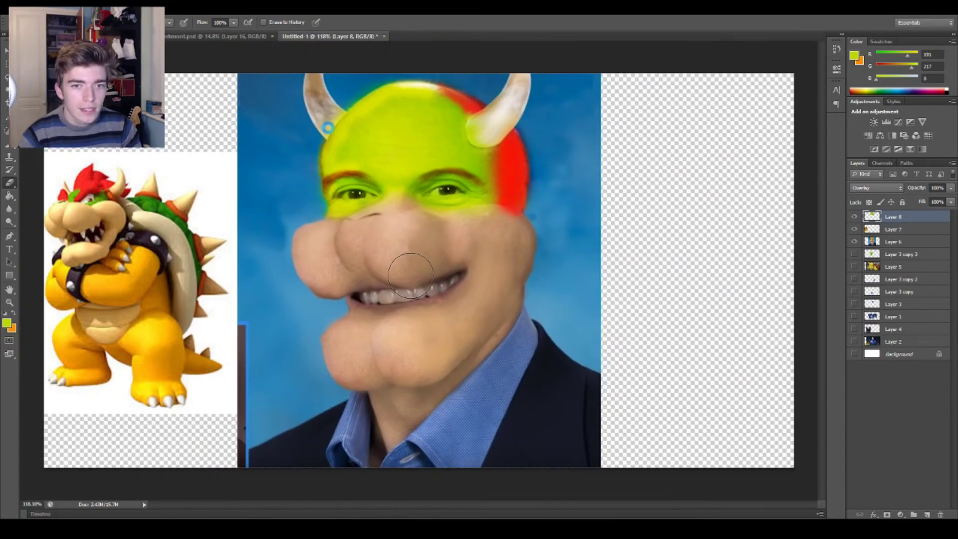
pyautogui.scroll(2, 410, 276)
pyautogui.scroll(2, 396, 207)
# Step: Select Layer 6 and use the Clone Stamp to cover the dark crease at the top of the nose with sampled skin
pyautogui.press('s')
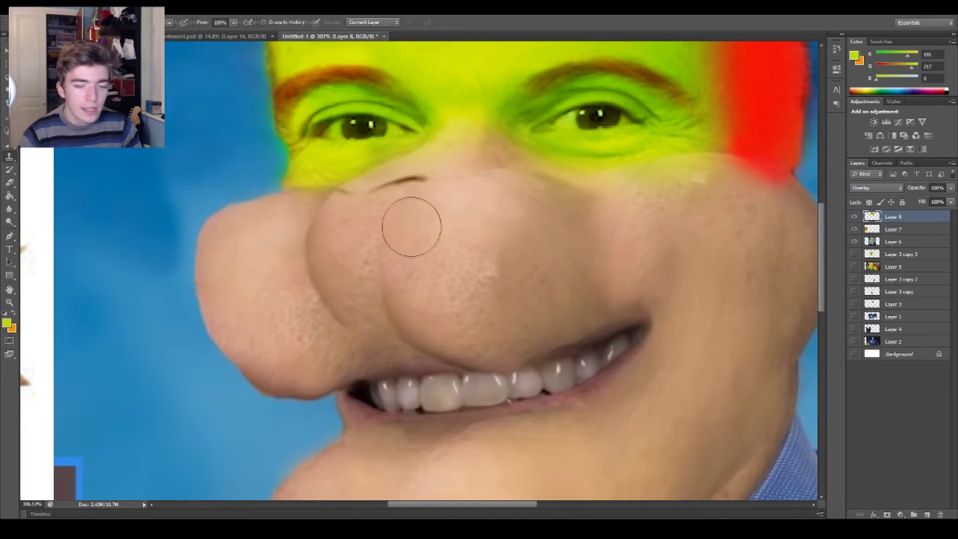
pyautogui.keyDown('alt'); pyautogui.click(441, 236); pyautogui.keyUp('alt')
pyautogui.moveTo(396, 189); pyautogui.dragTo(379, 199)
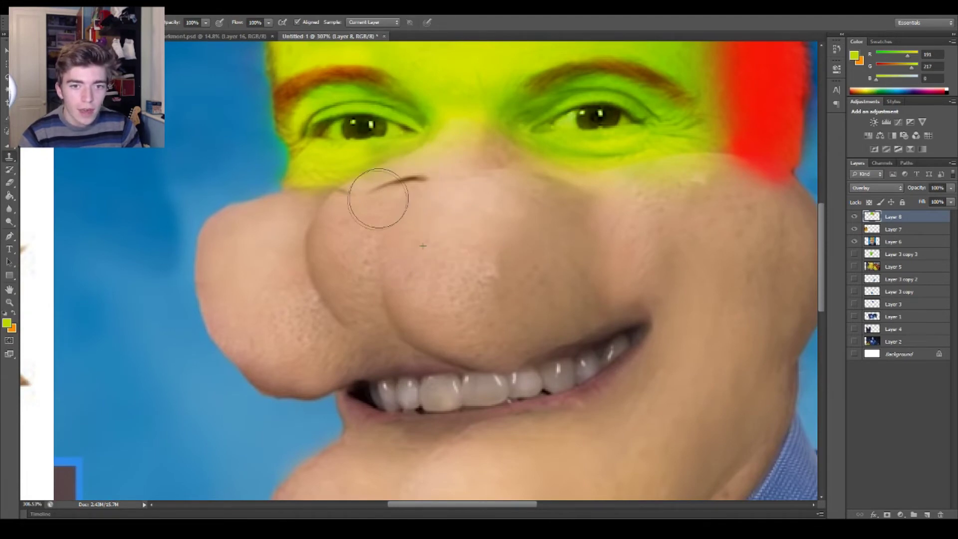
pyautogui.click(893, 243)
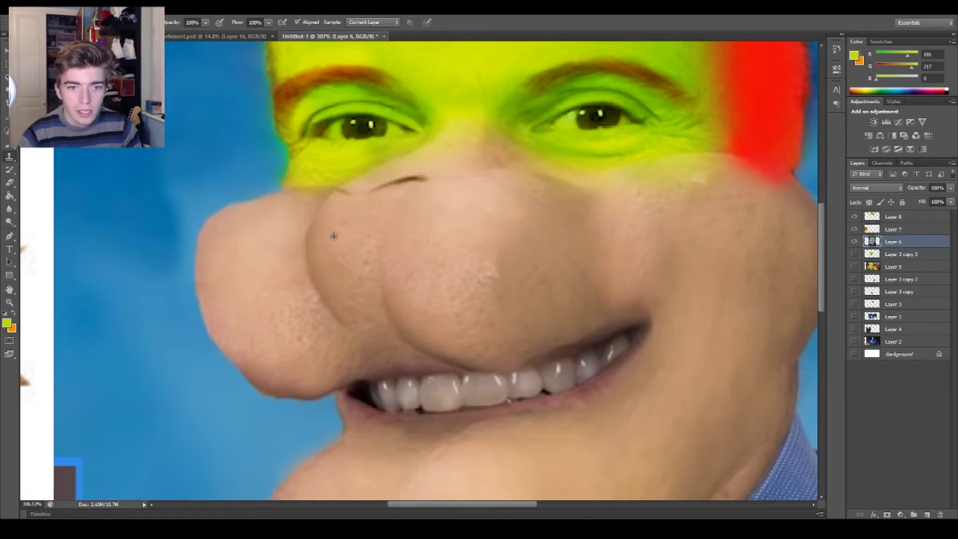
pyautogui.keyDown('alt'); pyautogui.click(222, 226); pyautogui.keyUp('alt')
pyautogui.moveTo(409, 183)
pyautogui.mouseDown()
pyautogui.moveTo(363, 194)
pyautogui.moveTo(392, 193)
pyautogui.moveTo(339, 224)
pyautogui.mouseUp()
pyautogui.keyDown('alt'); pyautogui.click(467, 223); pyautogui.keyUp('alt')
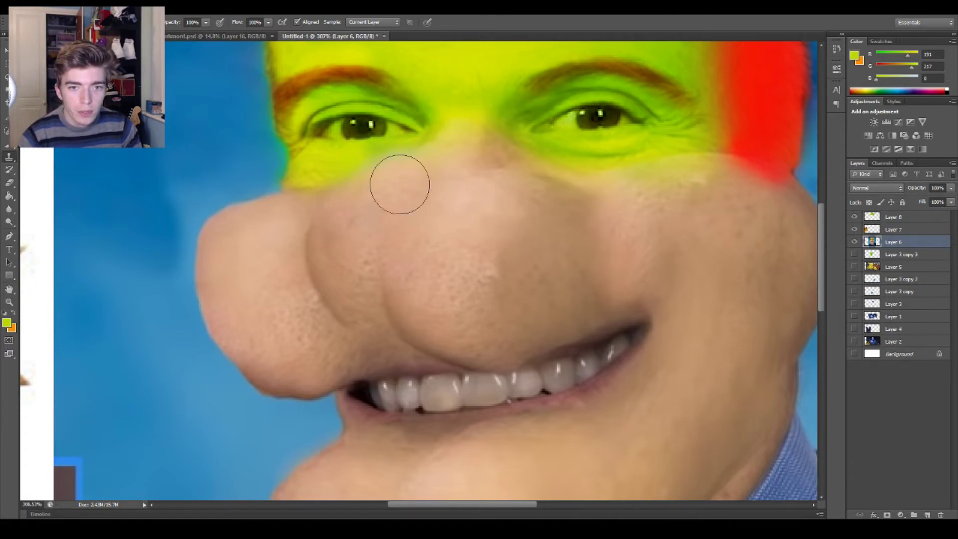
pyautogui.moveTo(457, 163); pyautogui.dragTo(420, 175)
# Step: Clone sampled skin over the upper part of the fold beside the nose bulb
pyautogui.keyDown('alt'); pyautogui.click(388, 248); pyautogui.keyUp('alt')
pyautogui.keyDown('alt'); pyautogui.click(460, 261); pyautogui.keyUp('alt')
pyautogui.moveTo(327, 240); pyautogui.dragTo(336, 270)
# Step: Smooth the pores in the middle of the nose bulb with an enlarged Spot Healing Brush
pyautogui.scroll(-4, 461, 342)
pyautogui.scroll(3, 464, 344)
pyautogui.scroll(1, 466, 347)
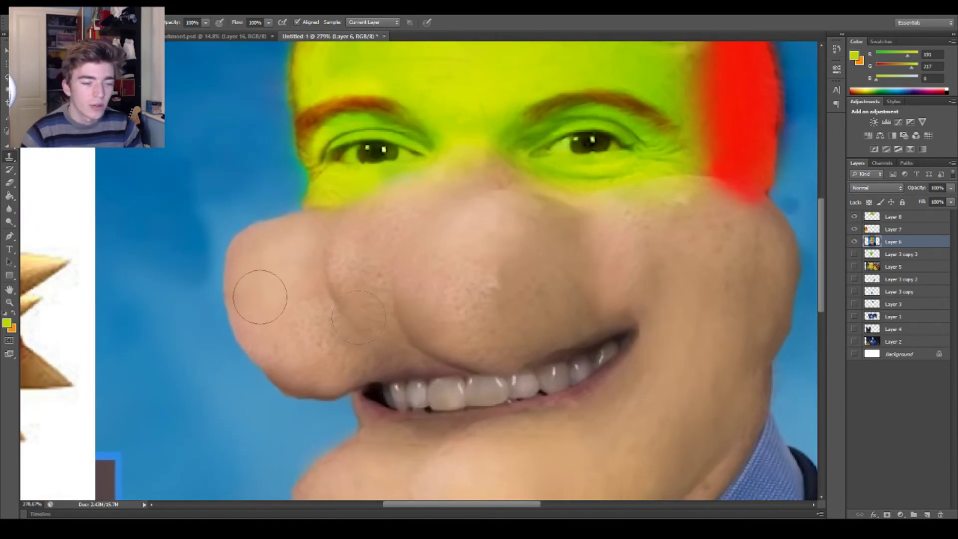
pyautogui.click(6, 131)
pyautogui.moveTo(439, 291); pyautogui.dragTo(475, 286)
pyautogui.press(']')
pyautogui.press(']')
pyautogui.press(']')
pyautogui.press(']')
pyautogui.press(']')
pyautogui.press(']')
pyautogui.press(']')
pyautogui.click(477, 289)
# Step: Shrink the Spot Healing Brush and smooth the remaining skin texture across the nose bulb and next to its fold
pyautogui.press('[')
pyautogui.press('[')
pyautogui.press('[')
pyautogui.press('[')
pyautogui.moveTo(486, 247)
pyautogui.mouseDown()
pyautogui.moveTo(439, 274)
pyautogui.moveTo(432, 319)
pyautogui.mouseUp()
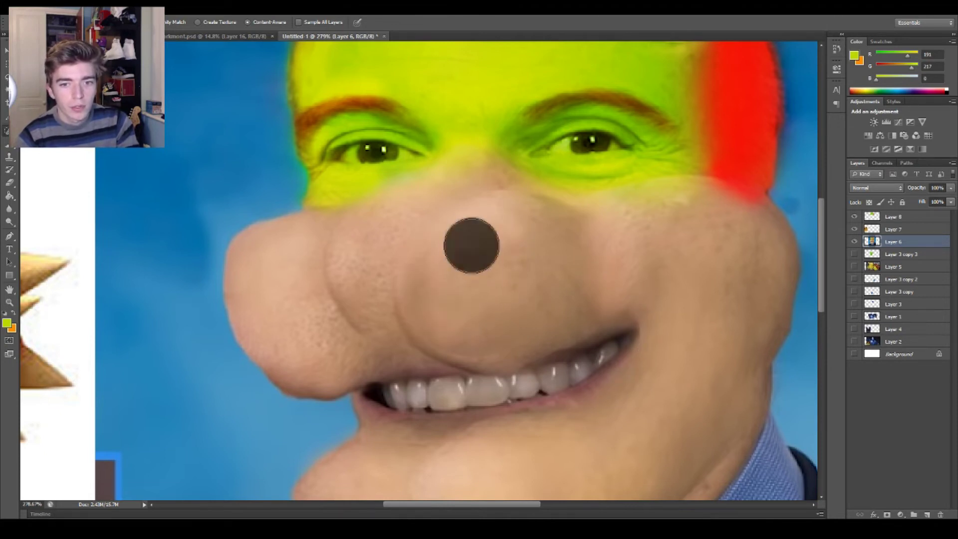
pyautogui.moveTo(381, 246)
pyautogui.mouseDown()
pyautogui.moveTo(360, 270)
pyautogui.moveTo(361, 292)
pyautogui.mouseUp()
pyautogui.moveTo(478, 244)
pyautogui.mouseDown()
pyautogui.moveTo(430, 303)
pyautogui.moveTo(554, 297)
pyautogui.moveTo(519, 324)
pyautogui.mouseUp()
pyautogui.click(545, 290)
# Step: Heal the pores on the protruding nostril and the fold separating it from the nose bulb
pyautogui.moveTo(289, 299); pyautogui.dragTo(347, 343)
pyautogui.moveTo(294, 256); pyautogui.dragTo(340, 354)
pyautogui.moveTo(272, 290)
pyautogui.mouseDown()
pyautogui.moveTo(325, 368)
pyautogui.moveTo(271, 322)
pyautogui.mouseUp()
pyautogui.moveTo(346, 251); pyautogui.dragTo(377, 330)
pyautogui.moveTo(370, 269); pyautogui.dragTo(373, 235)
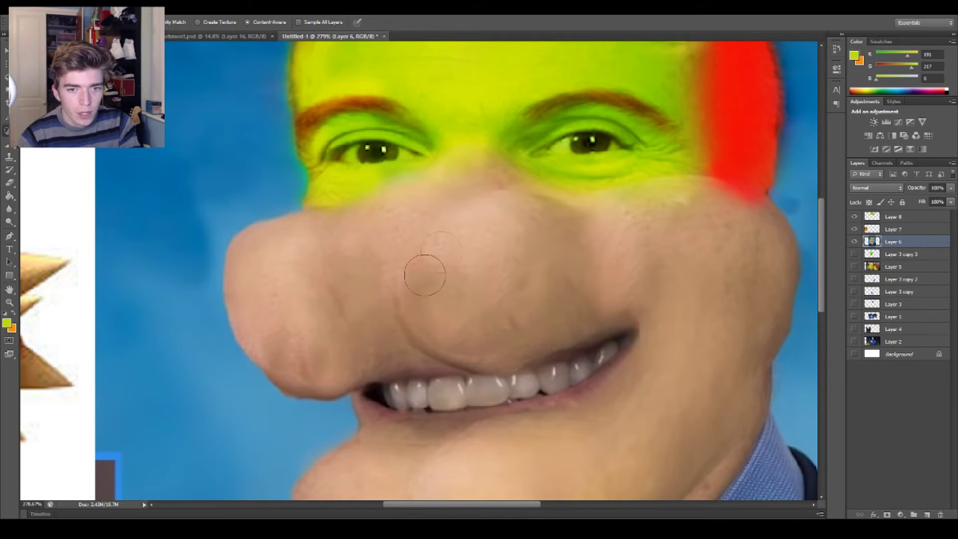
# Step: Heal the remaining blotches on the lower part of the nose bulb above the teeth
pyautogui.scroll(-2, 522, 379)
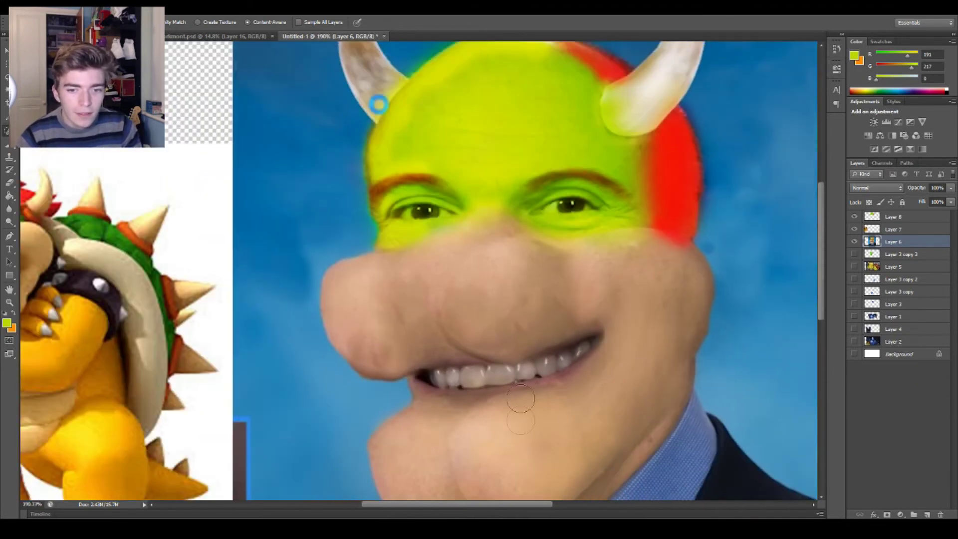
pyautogui.scroll(-2, 520, 398)
pyautogui.moveTo(488, 324)
pyautogui.mouseDown()
pyautogui.moveTo(507, 284)
pyautogui.moveTo(485, 317)
pyautogui.moveTo(520, 312)
pyautogui.moveTo(523, 298)
pyautogui.moveTo(478, 305)
pyautogui.moveTo(543, 330)
pyautogui.moveTo(506, 327)
pyautogui.mouseUp()
pyautogui.moveTo(525, 301)
pyautogui.mouseDown()
pyautogui.moveTo(510, 320)
pyautogui.moveTo(544, 327)
pyautogui.mouseUp()
pyautogui.moveTo(556, 318); pyautogui.dragTo(566, 327)
# Step: Remove both of the man's eyes with the Spot Healing Brush
pyautogui.moveTo(521, 244); pyautogui.dragTo(608, 243)
pyautogui.moveTo(476, 237); pyautogui.dragTo(420, 243)
pyautogui.press('h')
pyautogui.moveTo(518, 286); pyautogui.dragTo(452, 230)
pyautogui.click(301, 176)
pyautogui.scroll(-2, 301, 177)
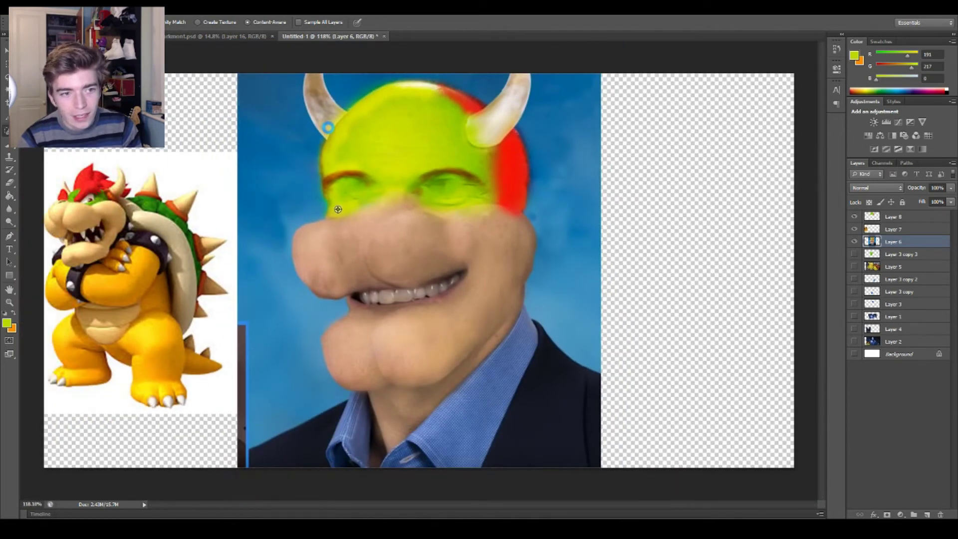
# Step: Add a new layer above the man's photo and paint a white oval over each eye area
pyautogui.press('b')
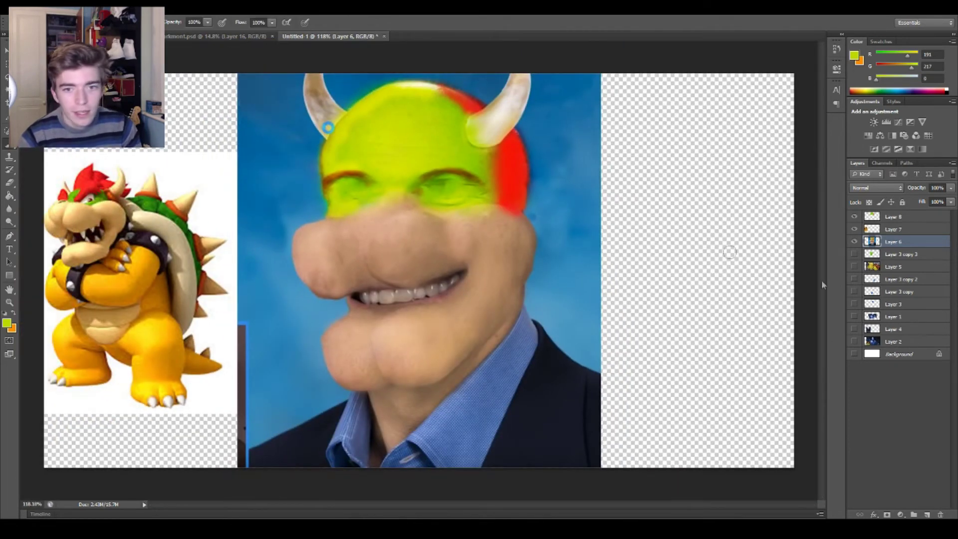
pyautogui.click(928, 515)
pyautogui.press('d')
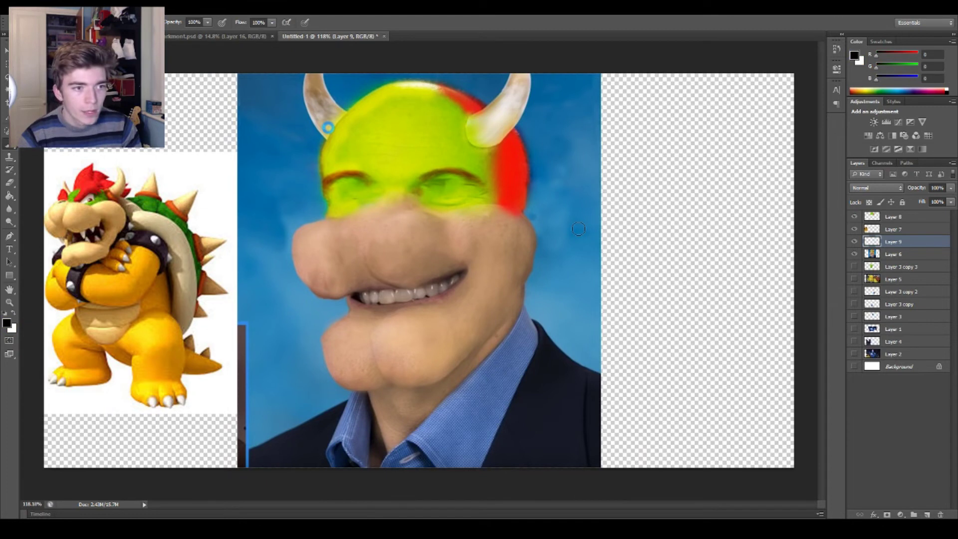
pyautogui.press('x')
pyautogui.moveTo(430, 190)
pyautogui.mouseDown()
pyautogui.moveTo(463, 189)
pyautogui.moveTo(437, 194)
pyautogui.mouseUp()
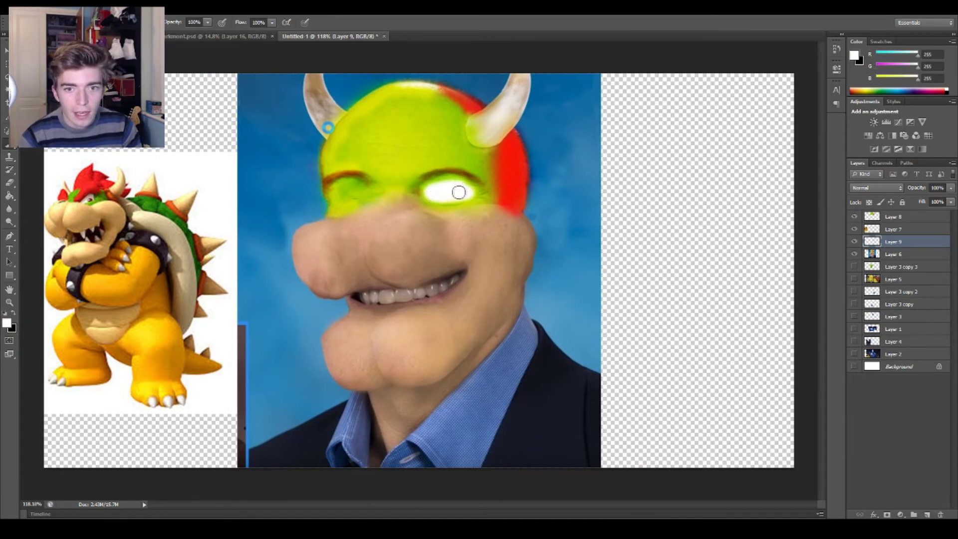
pyautogui.moveTo(345, 191)
pyautogui.mouseDown()
pyautogui.moveTo(355, 193)
pyautogui.moveTo(334, 198)
pyautogui.mouseUp()
# Step: Paint a tall black oval pupil in each white eye
pyautogui.press('x')
pyautogui.moveTo(446, 197); pyautogui.dragTo(449, 184)
pyautogui.moveTo(349, 193); pyautogui.dragTo(348, 196)
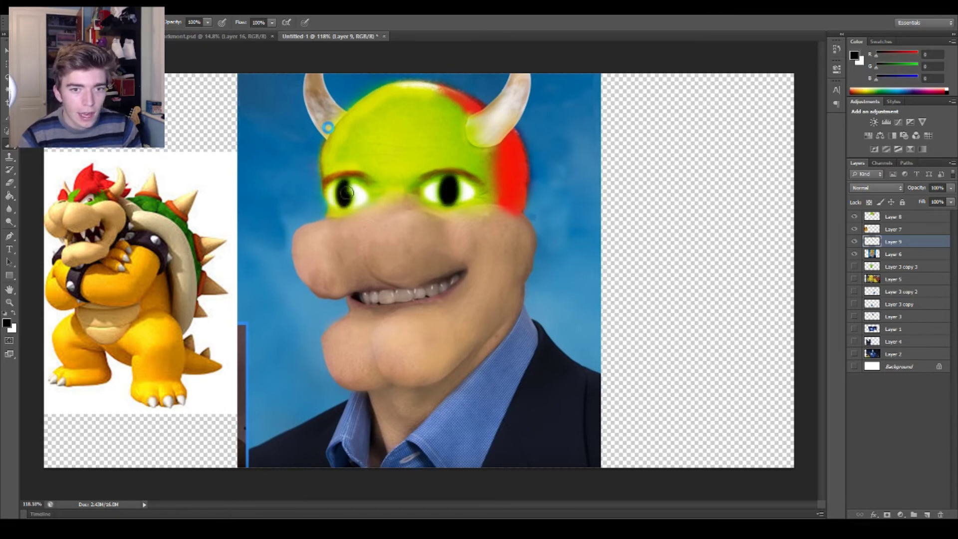
# Step: Sample the light colour of the man's teeth and paint a long pointed fang over a front tooth
pyautogui.scroll(-5, 345, 289)
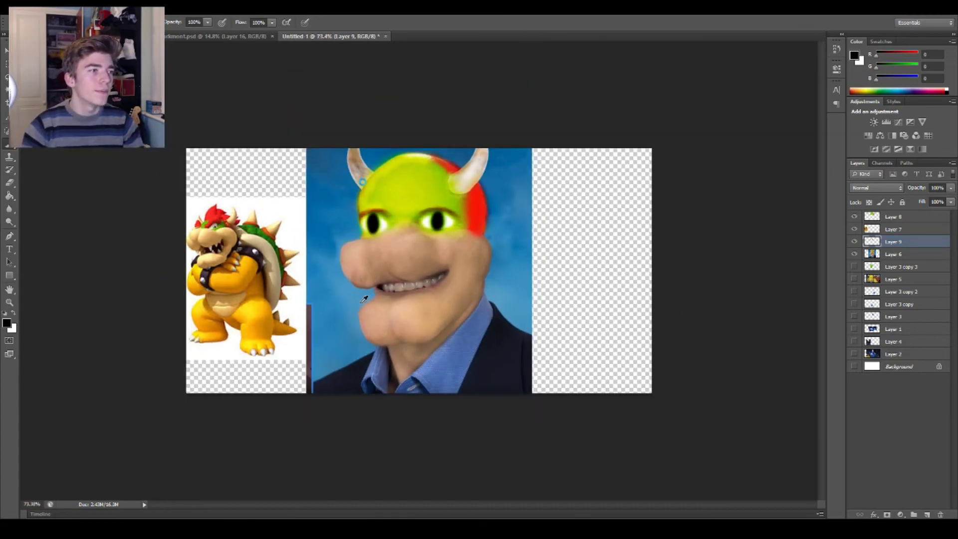
pyautogui.scroll(8, 380, 285)
pyautogui.scroll(14, 574, 217)
pyautogui.scroll(-15, 579, 227)
pyautogui.scroll(-5, 554, 241)
pyautogui.scroll(8, 390, 294)
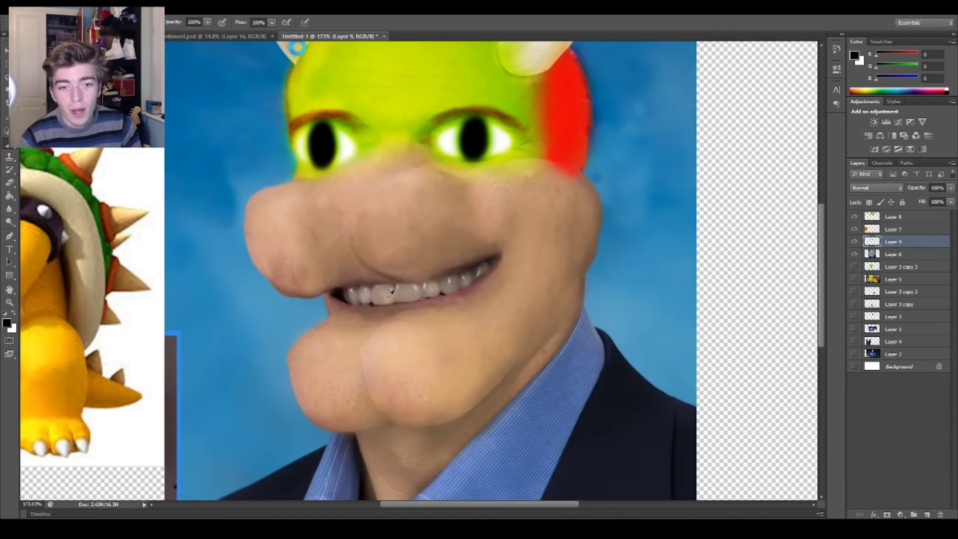
pyautogui.keyDown('alt'); pyautogui.click(391, 293); pyautogui.keyUp('alt')
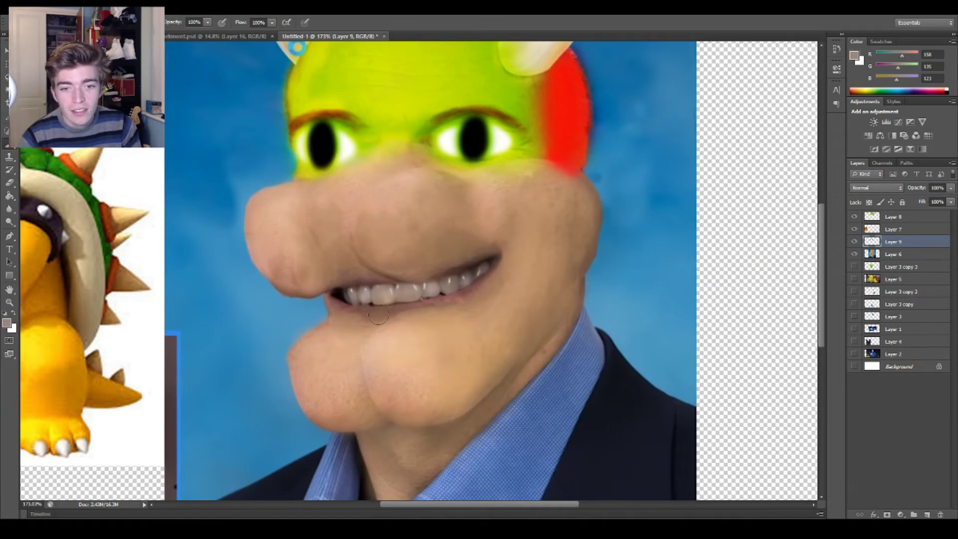
pyautogui.scroll(3, 390, 299)
pyautogui.keyDown('alt'); pyautogui.click(399, 287); pyautogui.keyUp('alt')
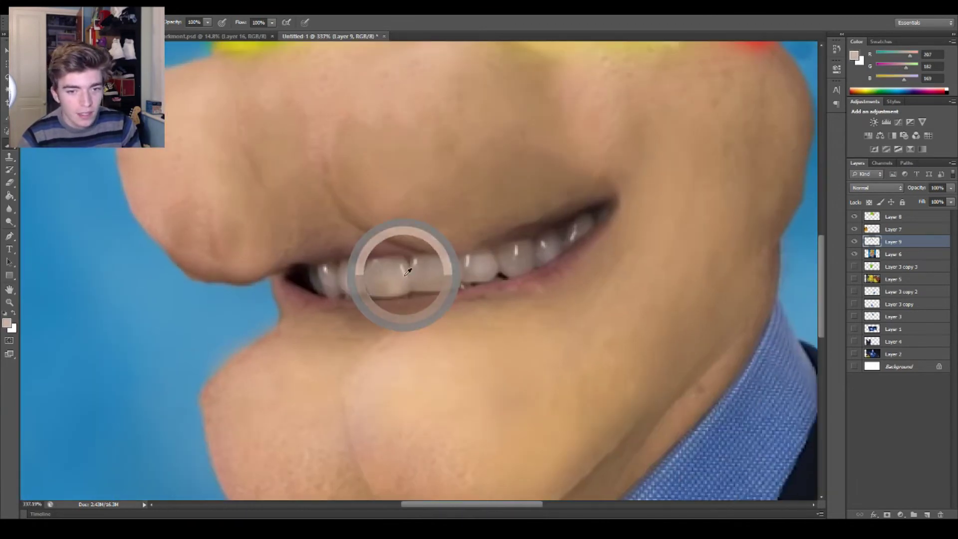
pyautogui.moveTo(367, 268)
pyautogui.mouseDown()
pyautogui.moveTo(387, 327)
pyautogui.moveTo(409, 271)
pyautogui.moveTo(386, 290)
pyautogui.moveTo(384, 307)
pyautogui.mouseUp()
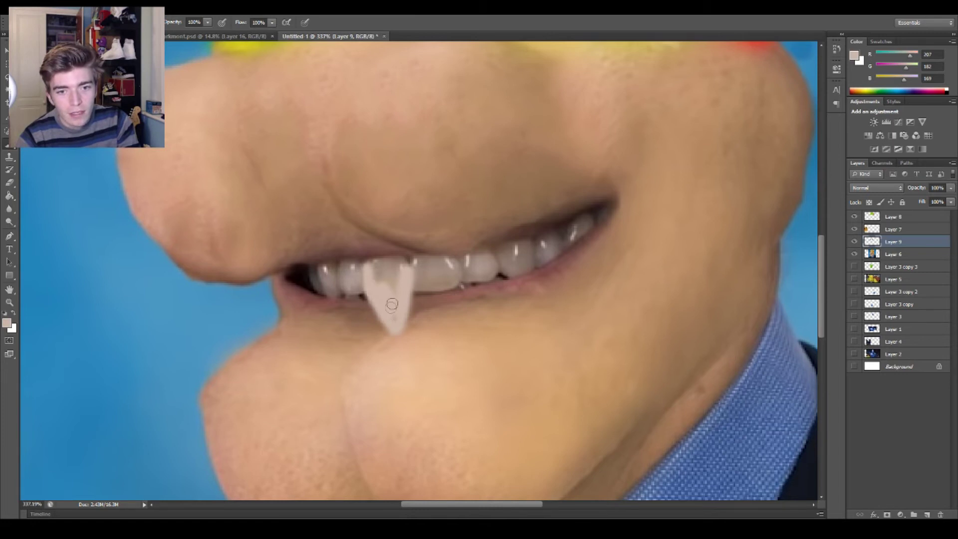
# Step: Paint pointed tips in the same tooth colour on the other upper teeth on both sides of the first fang
pyautogui.moveTo(412, 276)
pyautogui.mouseDown()
pyautogui.moveTo(417, 328)
pyautogui.moveTo(447, 298)
pyautogui.moveTo(453, 273)
pyautogui.moveTo(429, 309)
pyautogui.moveTo(422, 287)
pyautogui.moveTo(430, 296)
pyautogui.moveTo(435, 287)
pyautogui.moveTo(421, 317)
pyautogui.moveTo(470, 290)
pyautogui.moveTo(465, 277)
pyautogui.moveTo(475, 311)
pyautogui.moveTo(497, 272)
pyautogui.moveTo(483, 302)
pyautogui.moveTo(474, 281)
pyautogui.moveTo(516, 291)
pyautogui.moveTo(535, 268)
pyautogui.moveTo(514, 282)
pyautogui.mouseUp()
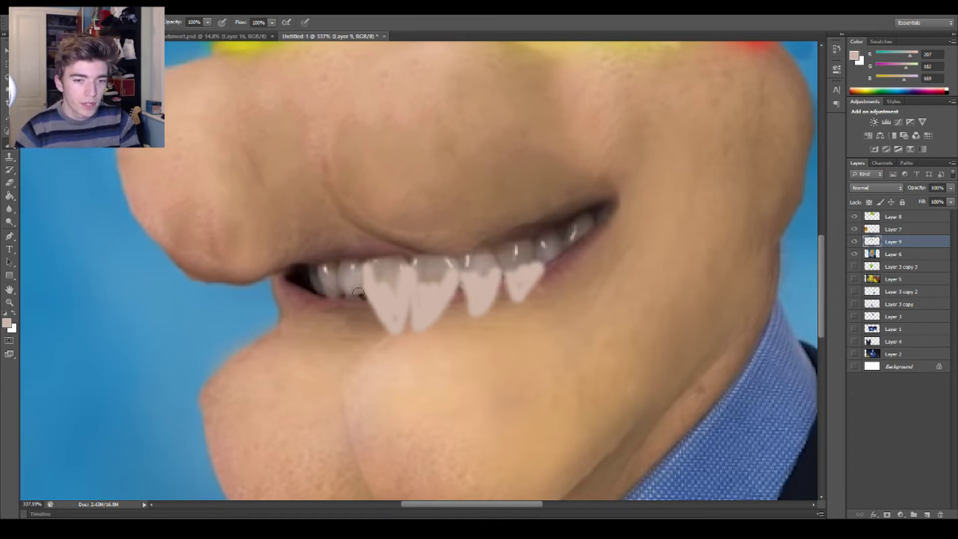
pyautogui.moveTo(359, 293)
pyautogui.mouseDown()
pyautogui.moveTo(341, 292)
pyautogui.moveTo(362, 293)
pyautogui.mouseUp()
pyautogui.moveTo(540, 257)
pyautogui.mouseDown()
pyautogui.moveTo(555, 255)
pyautogui.moveTo(547, 268)
pyautogui.mouseUp()
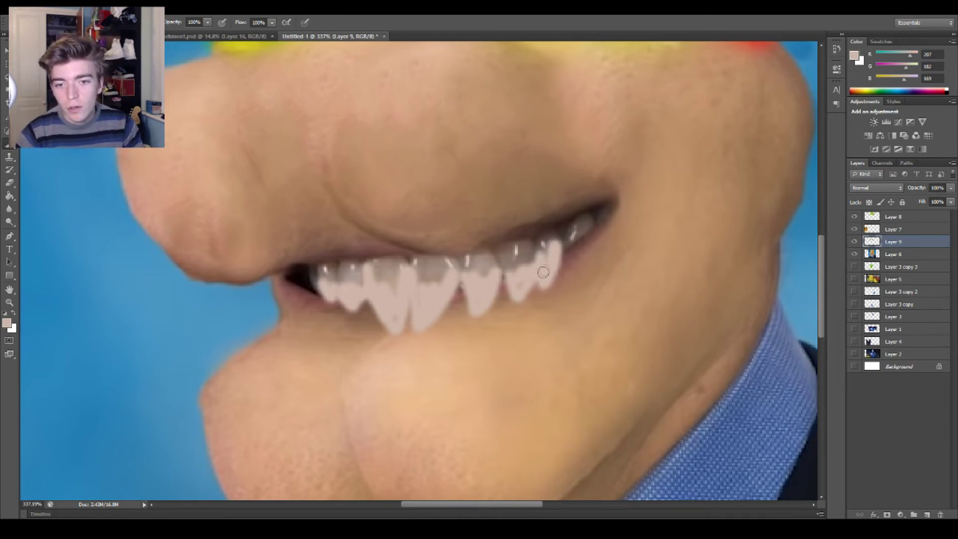
# Step: Toggle the visibility of Layer 8 and examine the edited face at different sizes beside Bowser
pyautogui.scroll(-14, 527, 322)
pyautogui.scroll(-3, 483, 305)
pyautogui.scroll(4, 459, 295)
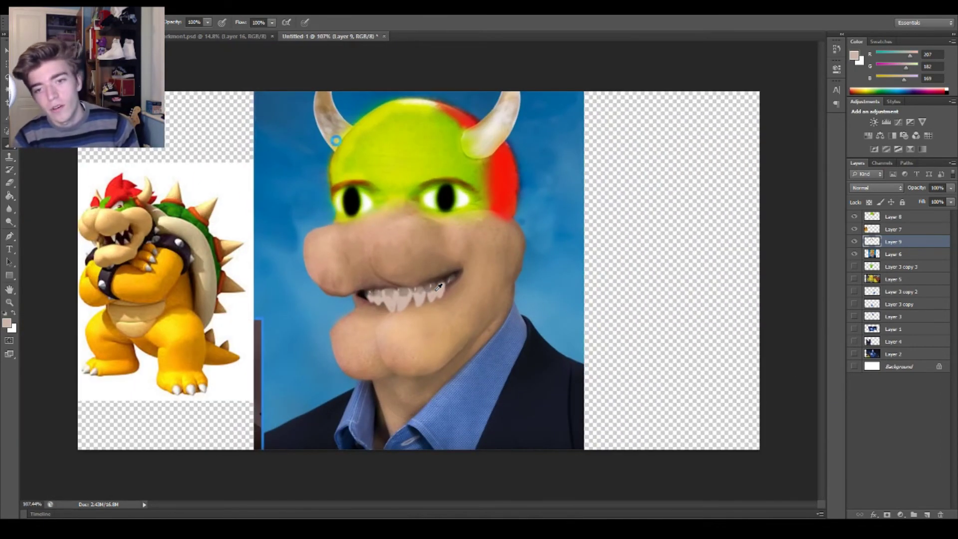
pyautogui.scroll(-2, 438, 285)
pyautogui.moveTo(854, 217)
pyautogui.mouseDown()
pyautogui.moveTo(854, 243)
pyautogui.moveTo(854, 210)
pyautogui.mouseUp()
pyautogui.scroll(-1, 499, 239)
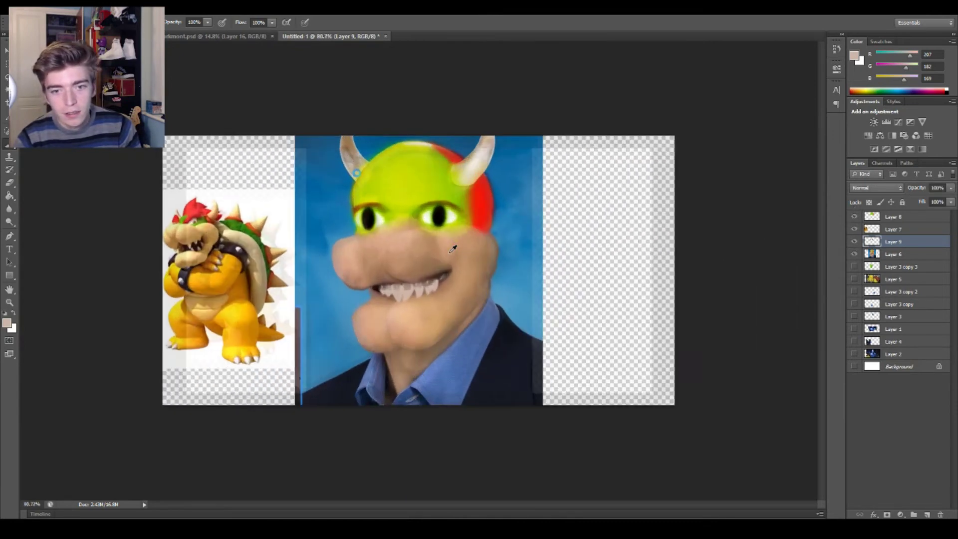
pyautogui.scroll(4, 454, 250)
pyautogui.scroll(-3, 459, 249)
pyautogui.scroll(3, 453, 248)
pyautogui.scroll(-2, 452, 248)
pyautogui.scroll(2, 453, 297)
pyautogui.scroll(-2, 455, 299)
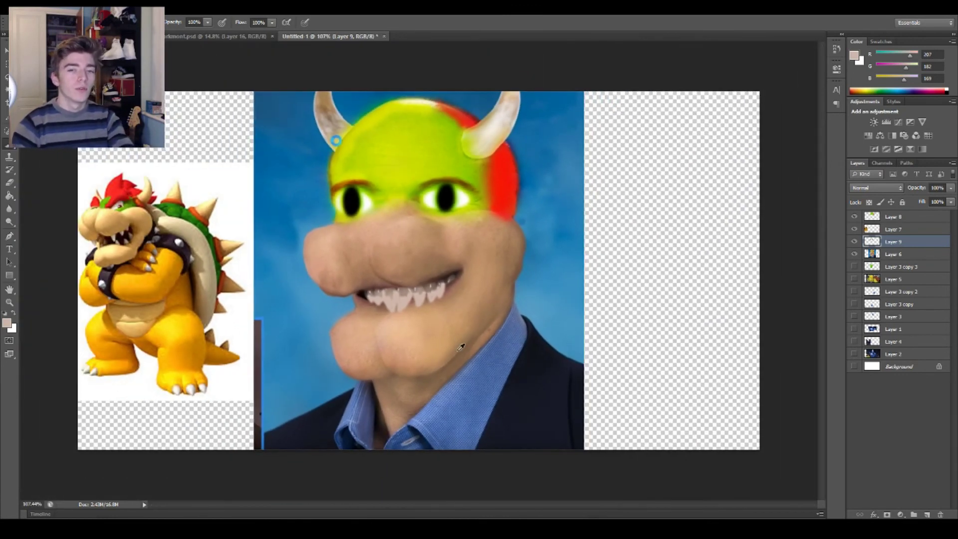